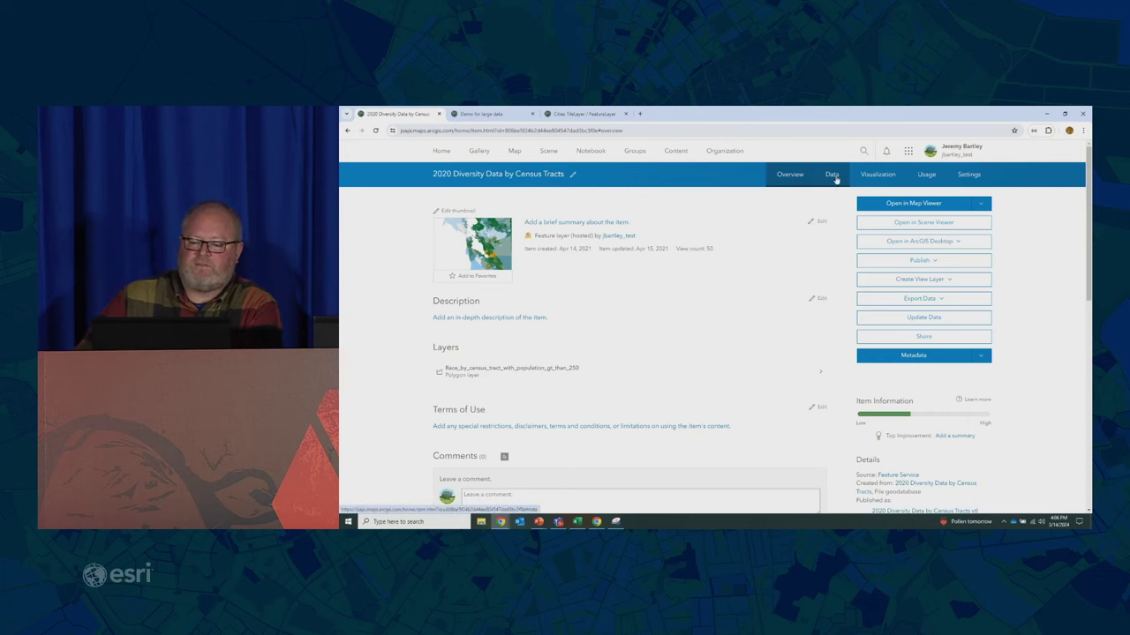
- Open the data table of the 2020 Diversity Data by Census Tracts item and highlight its last data update time
left_click(833, 176)
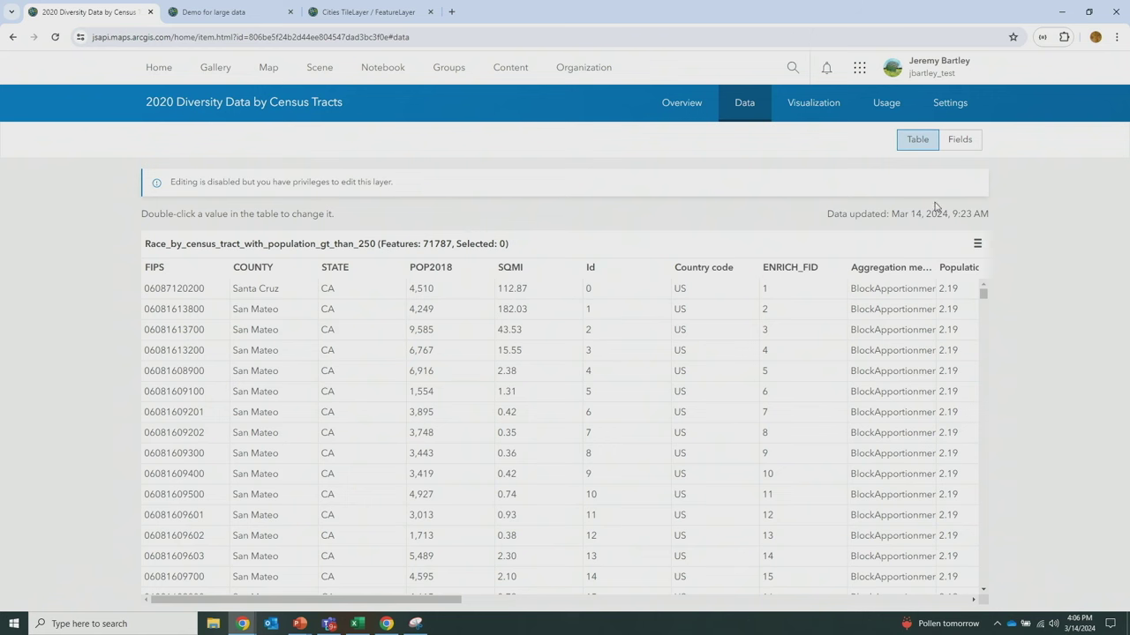
left_click_drag(911, 214, 990, 214)
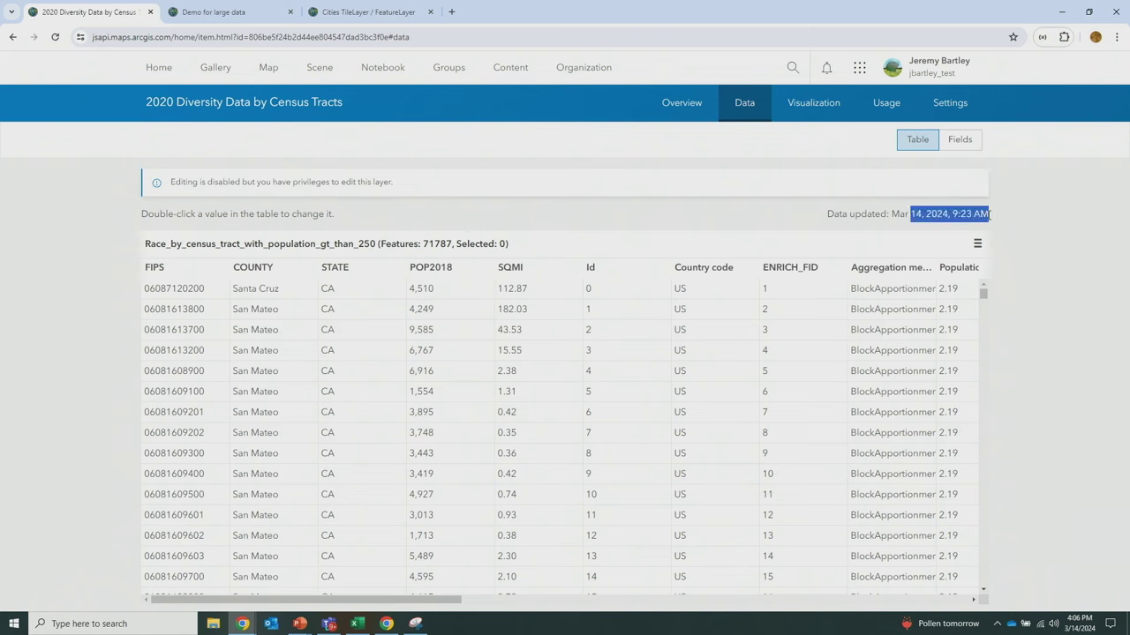
- In the Demo for large data map, move the DevTools window lower and make the 2020 Diversity Data by Census Tracts layer visible
left_click(229, 14)
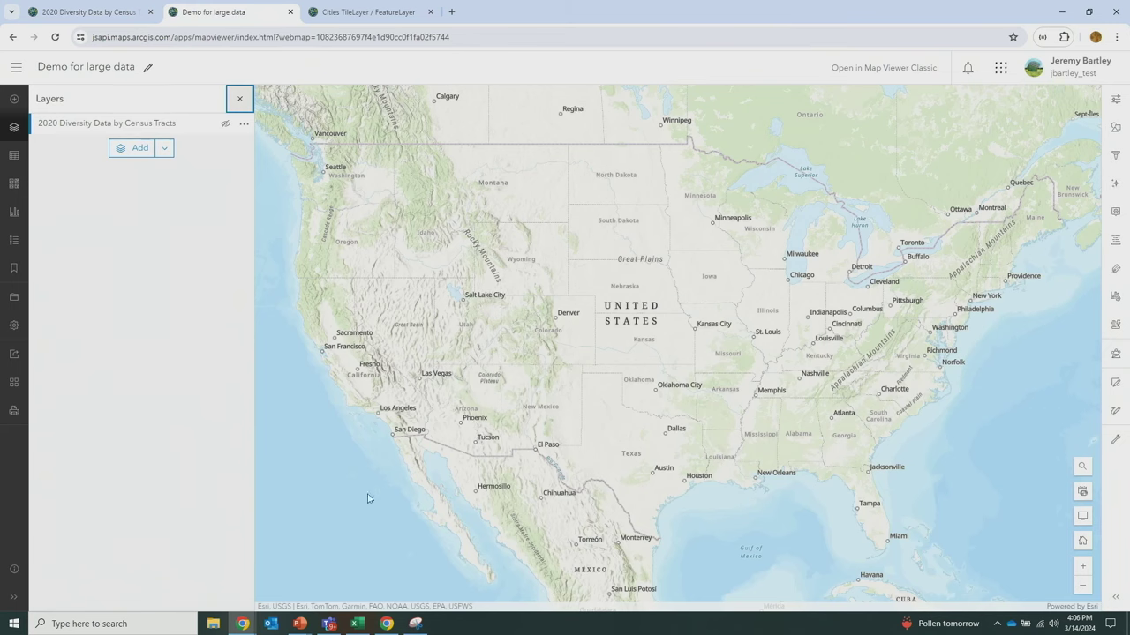
left_click(397, 625)
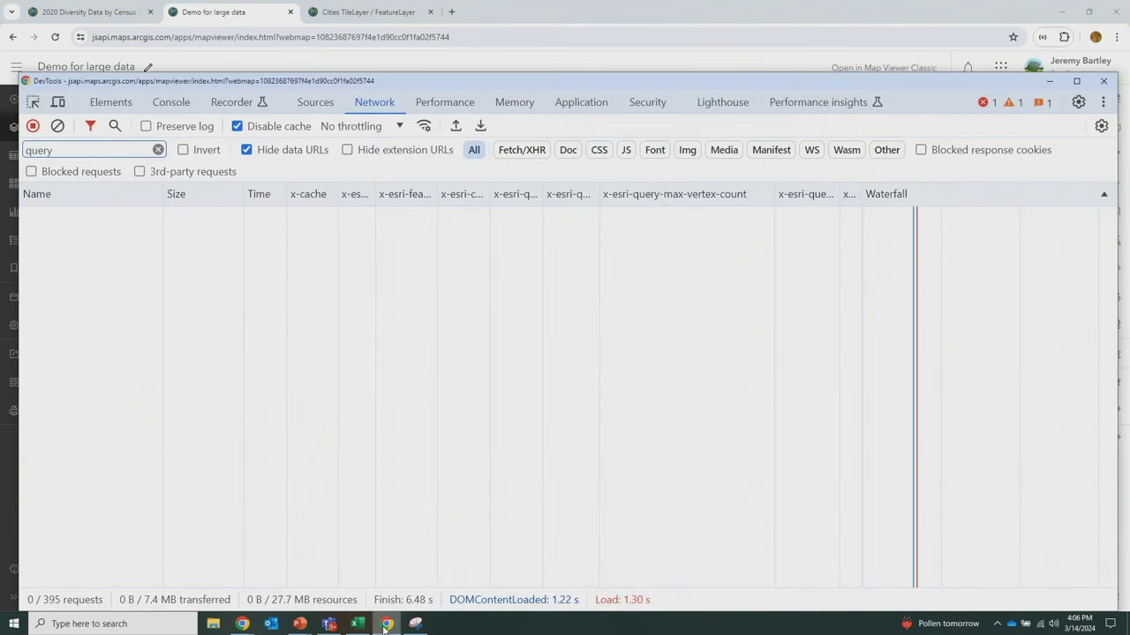
left_click_drag(501, 88, 497, 126)
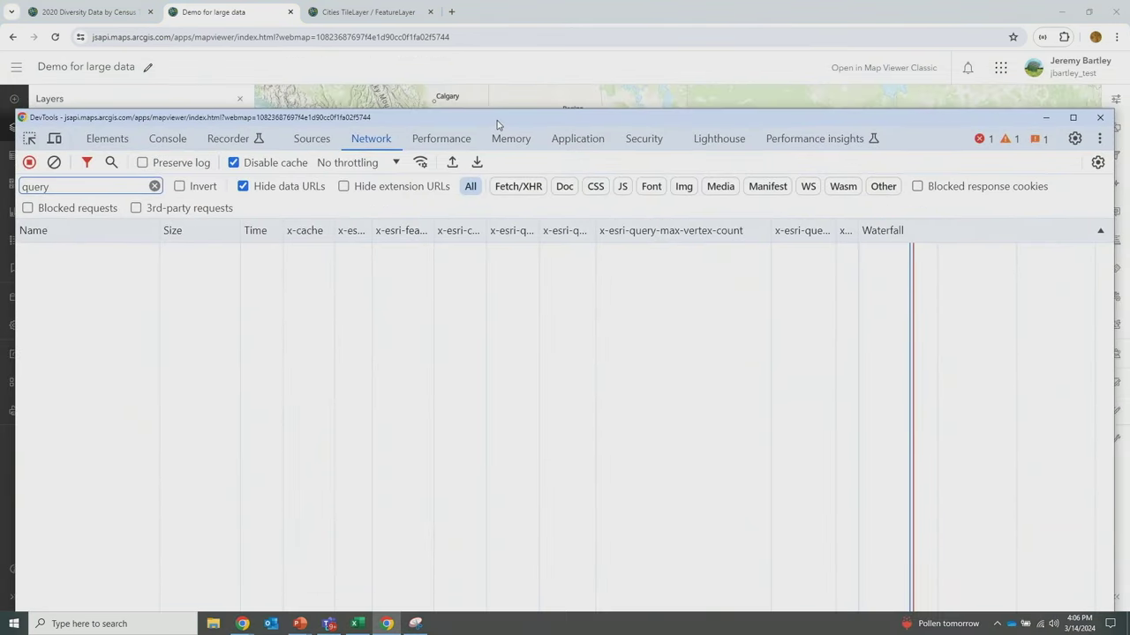
left_click(311, 60)
left_click(223, 126)
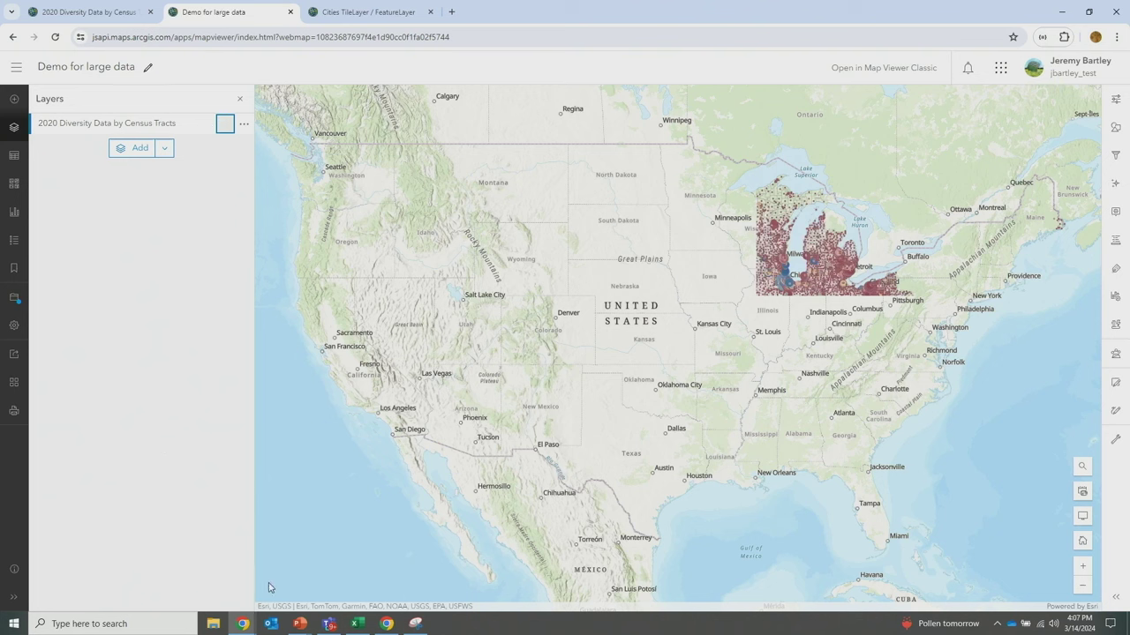
- Check the duration and cache status of the query requests in the network log while the layer loads, and return to the map
mouse_move(385, 630)
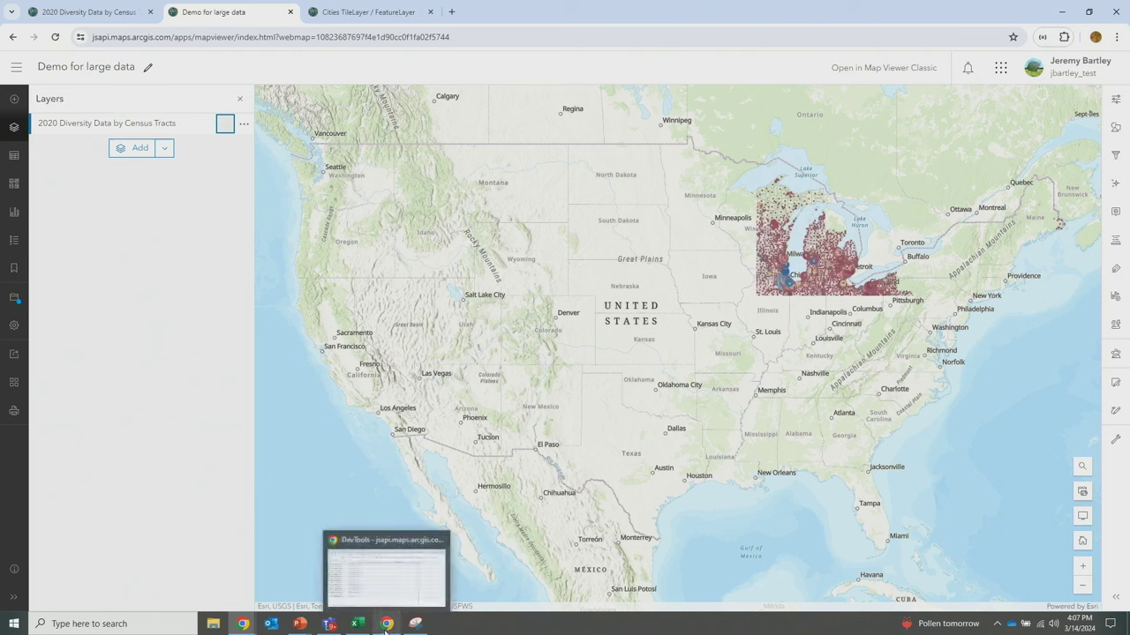
left_click(394, 583)
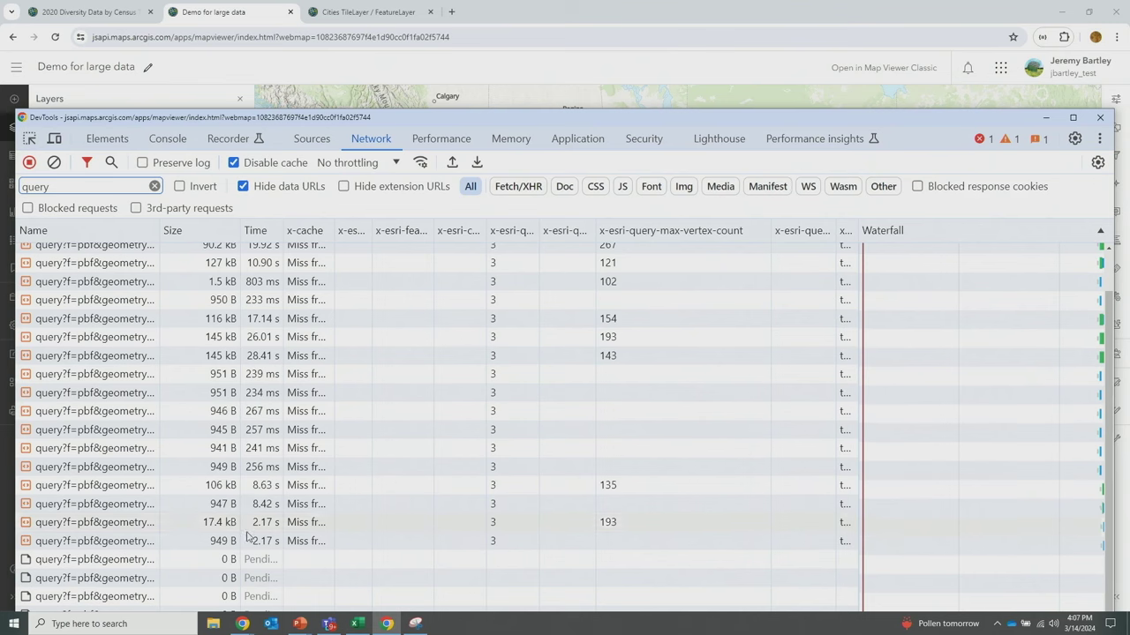
left_click(265, 68)
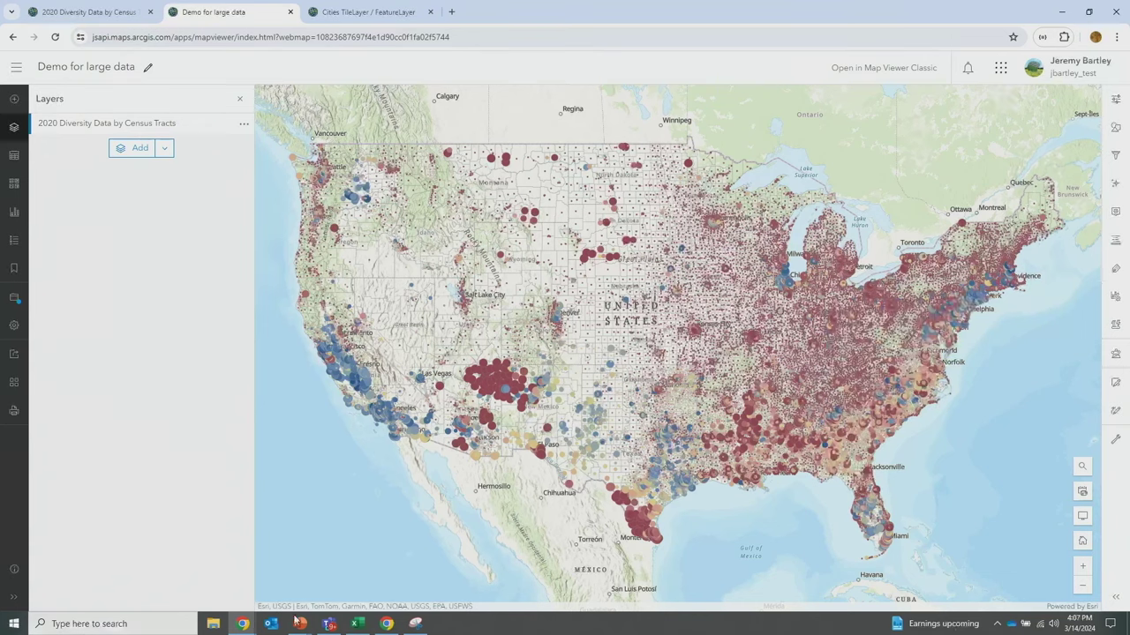
- Inspect the response headers of the 106 kB query request, down to its cache and query request unit entries
left_click(386, 624)
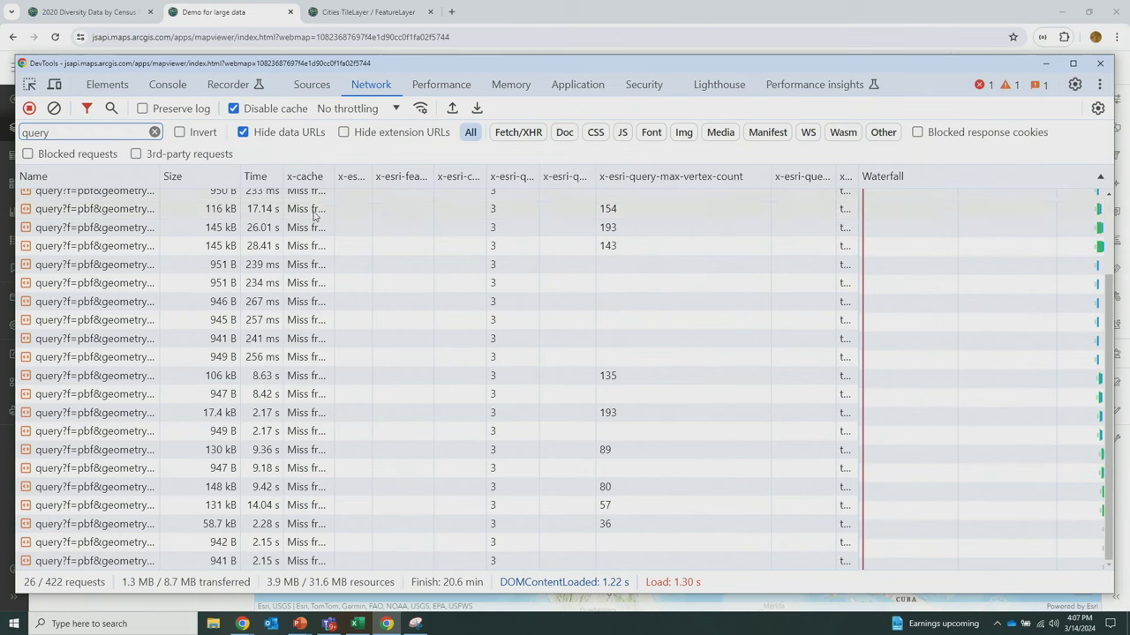
left_click(70, 378)
scroll(768, 428, "down", 5)
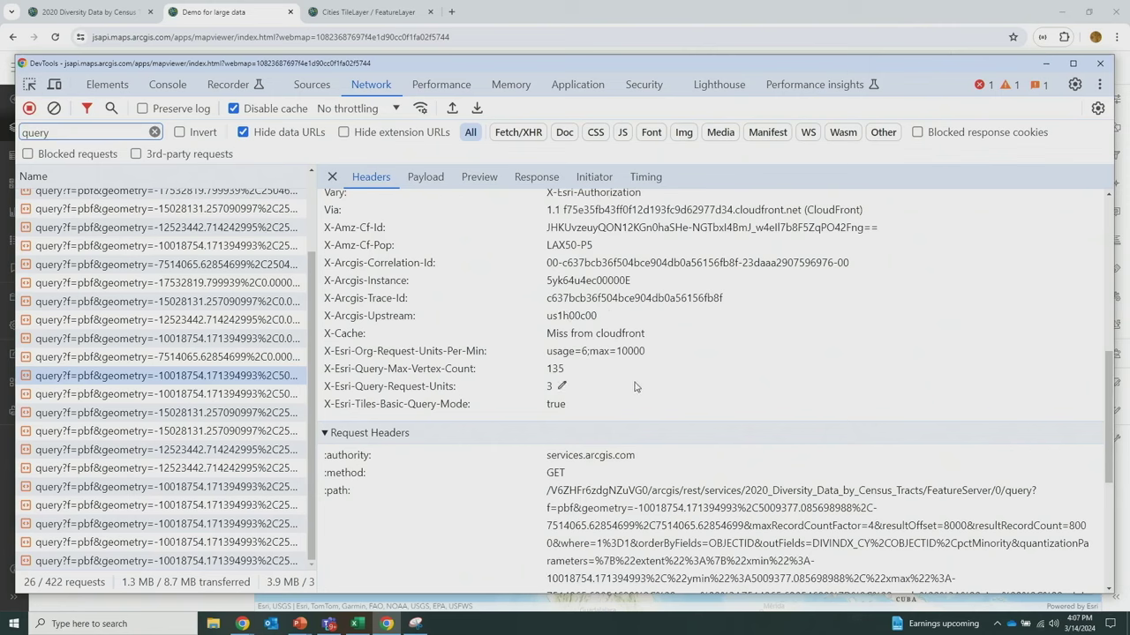
left_click(245, 12)
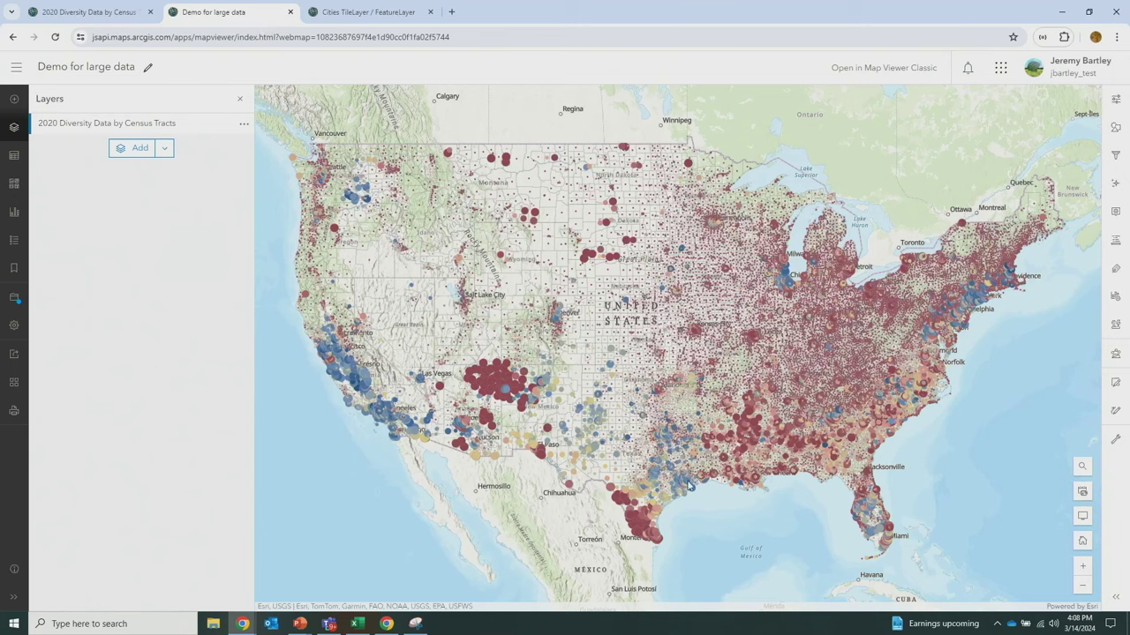
- Hide the census tracts layer, zoom the map in one level, show the layer again and zoom back out
mouse_move(226, 128)
left_click(225, 123)
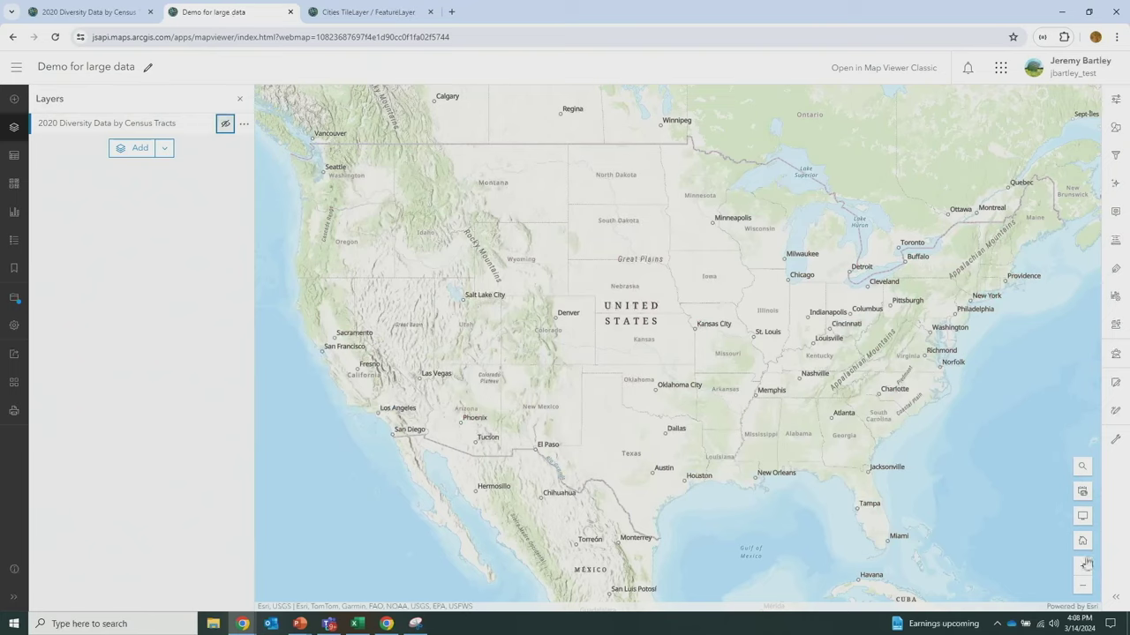
left_click(1084, 565)
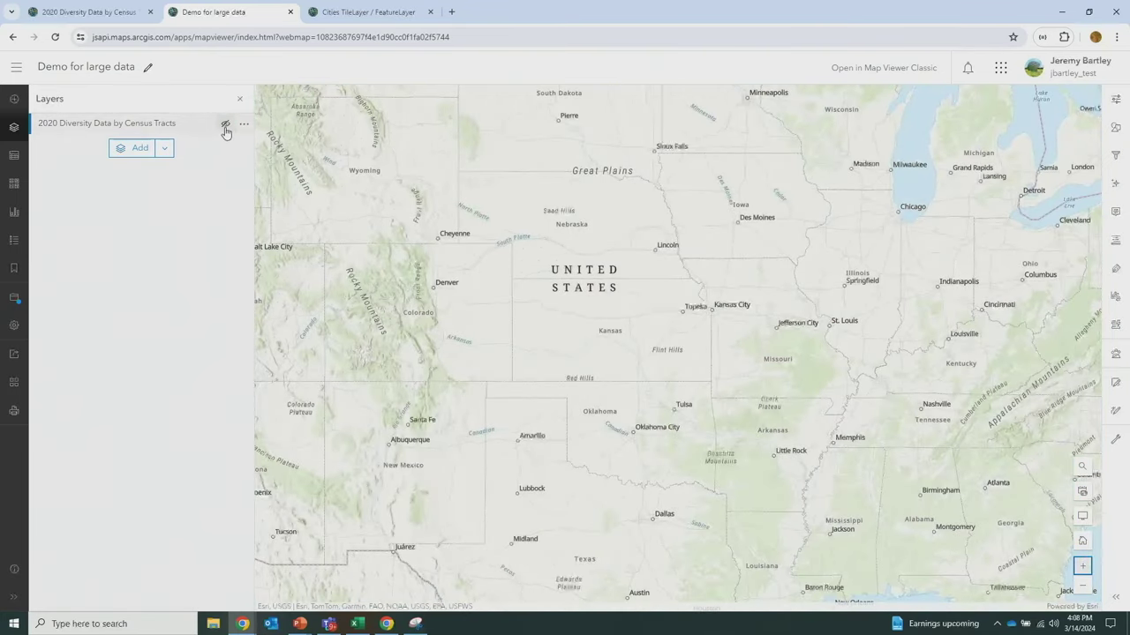
left_click(225, 125)
left_click(1078, 588)
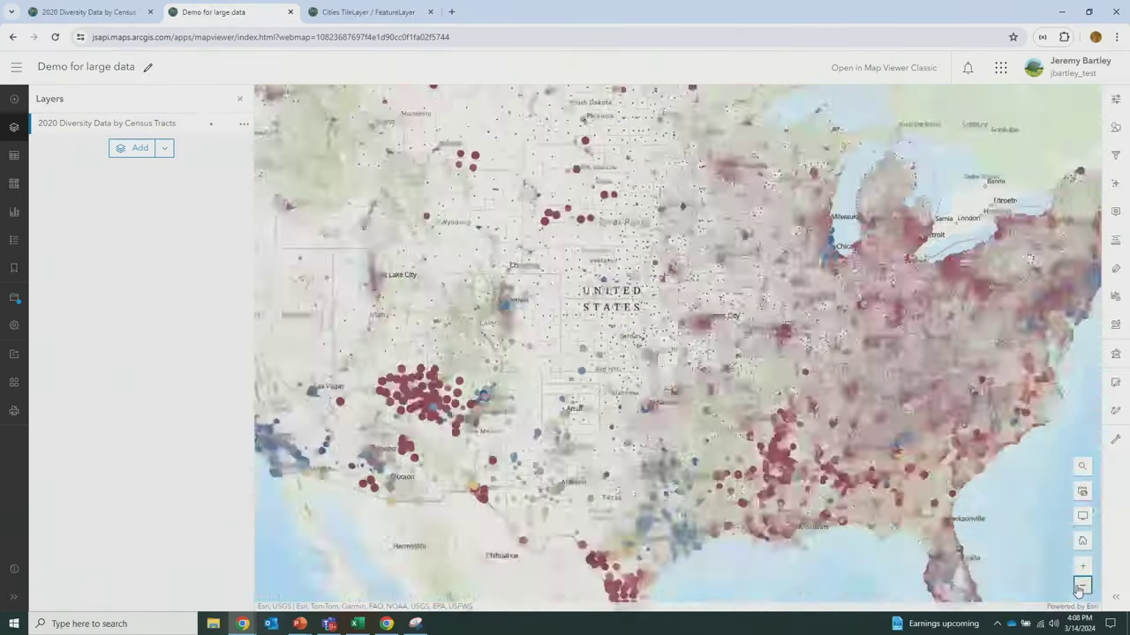
- Close the request details and examine the times and cache statuses of the newest query requests in the network log
left_click(386, 623)
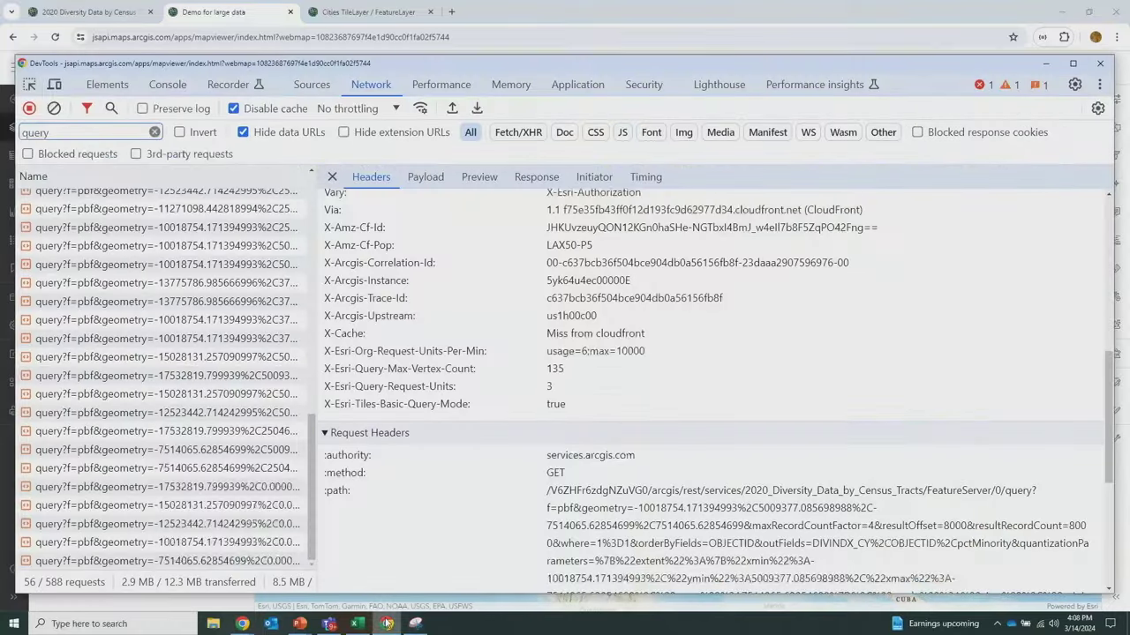
left_click(332, 177)
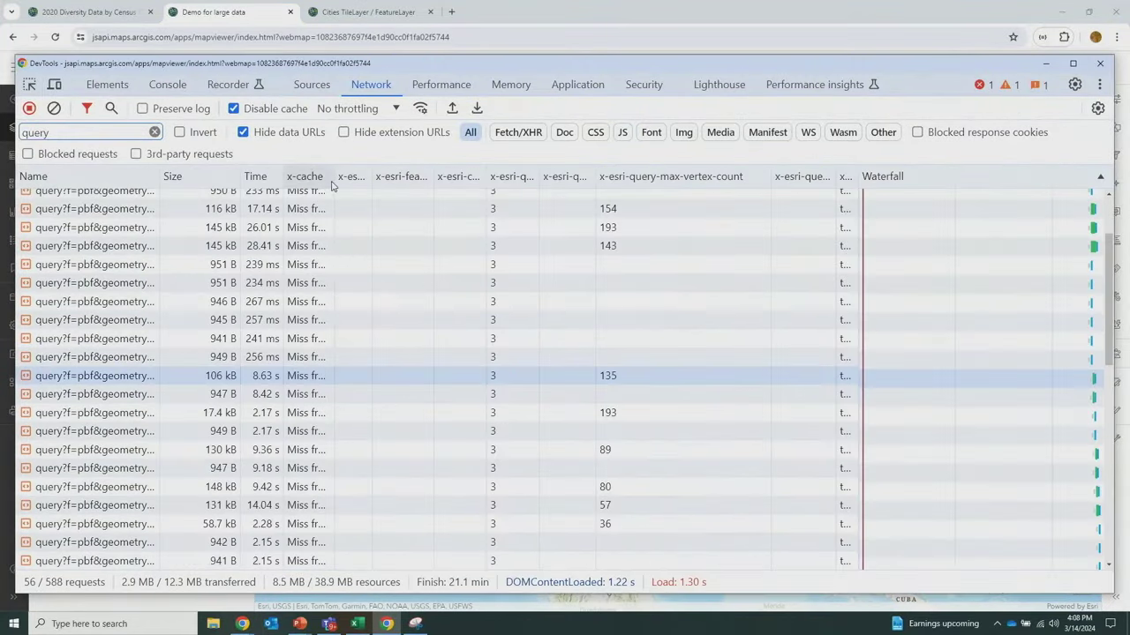
scroll(185, 468, "down", 5)
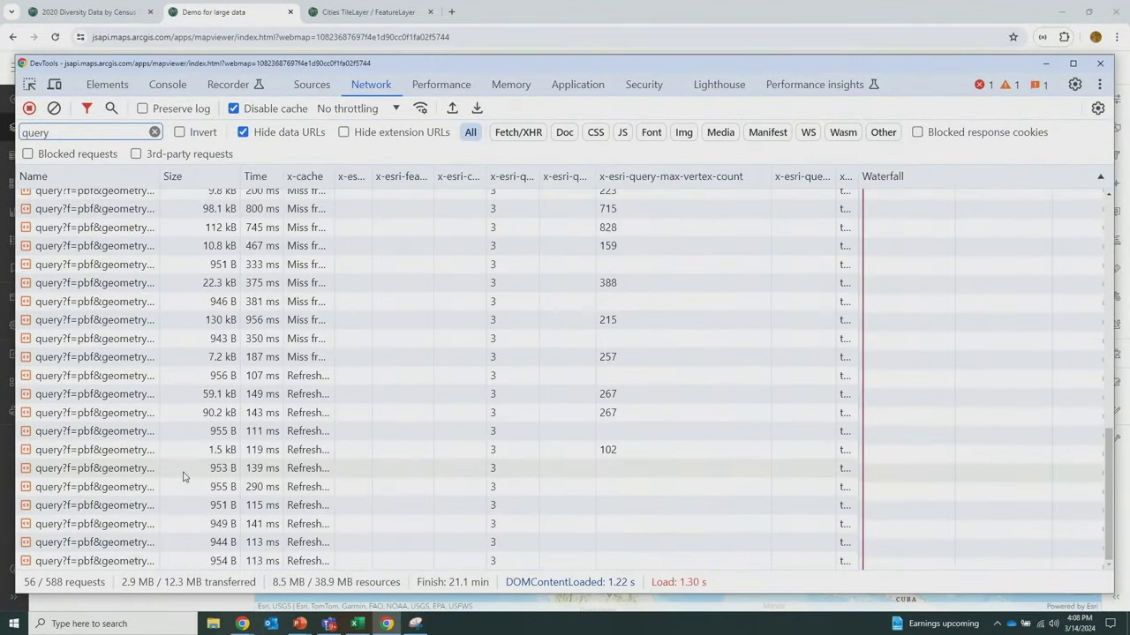
- Reload the Demo for large data map, check its network log for query requests, and make the census tracts layer visible
left_click(207, 17)
left_click(56, 36)
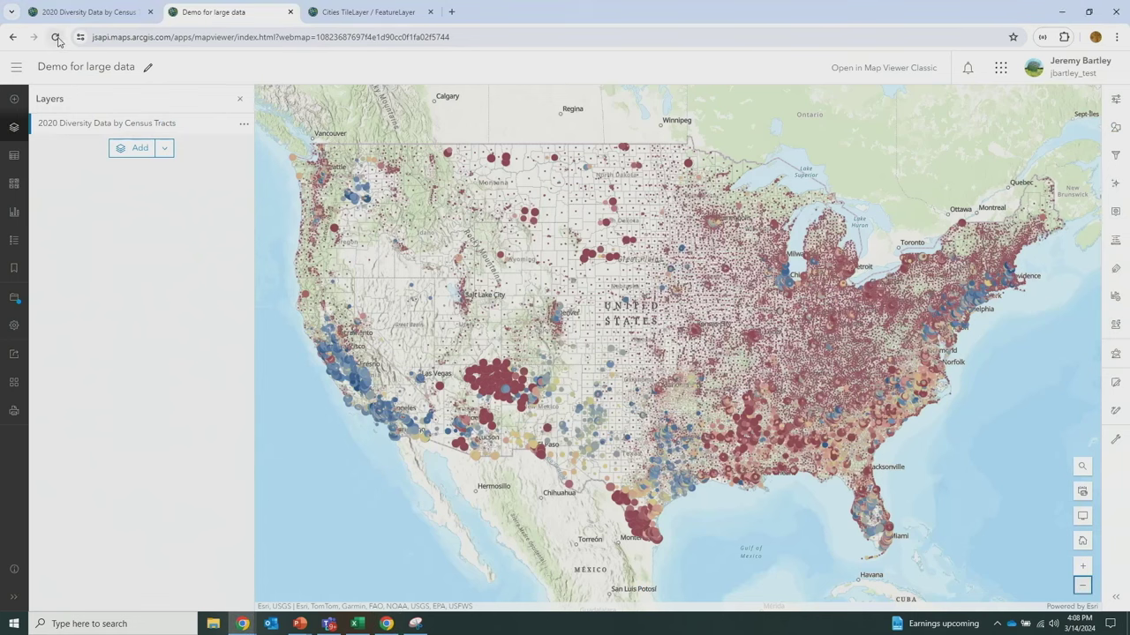
left_click(614, 112)
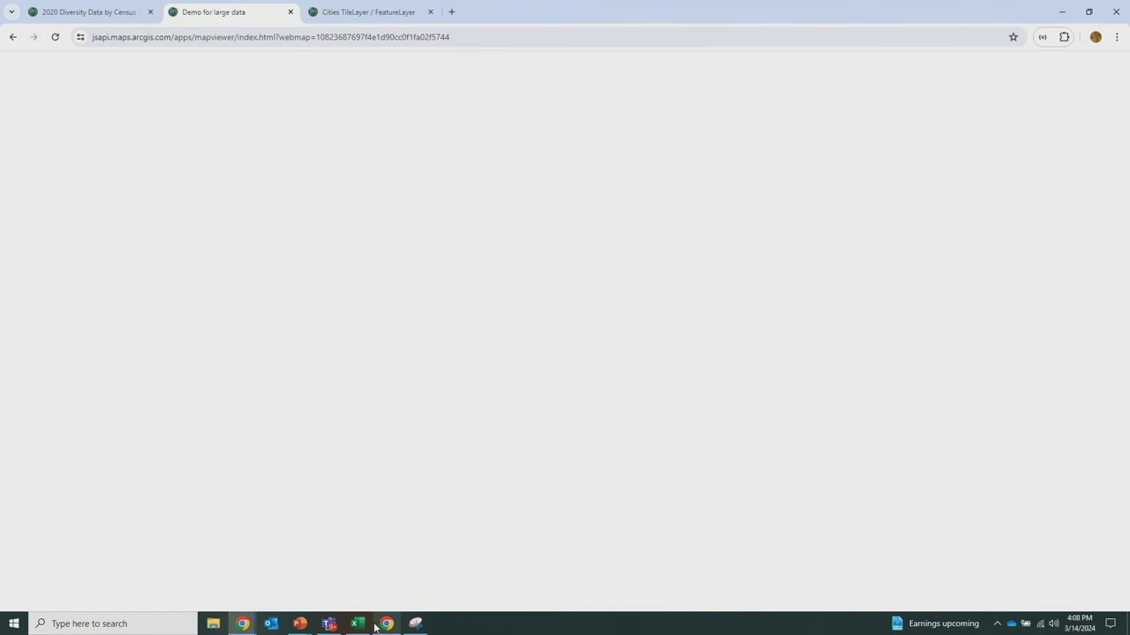
mouse_move(389, 626)
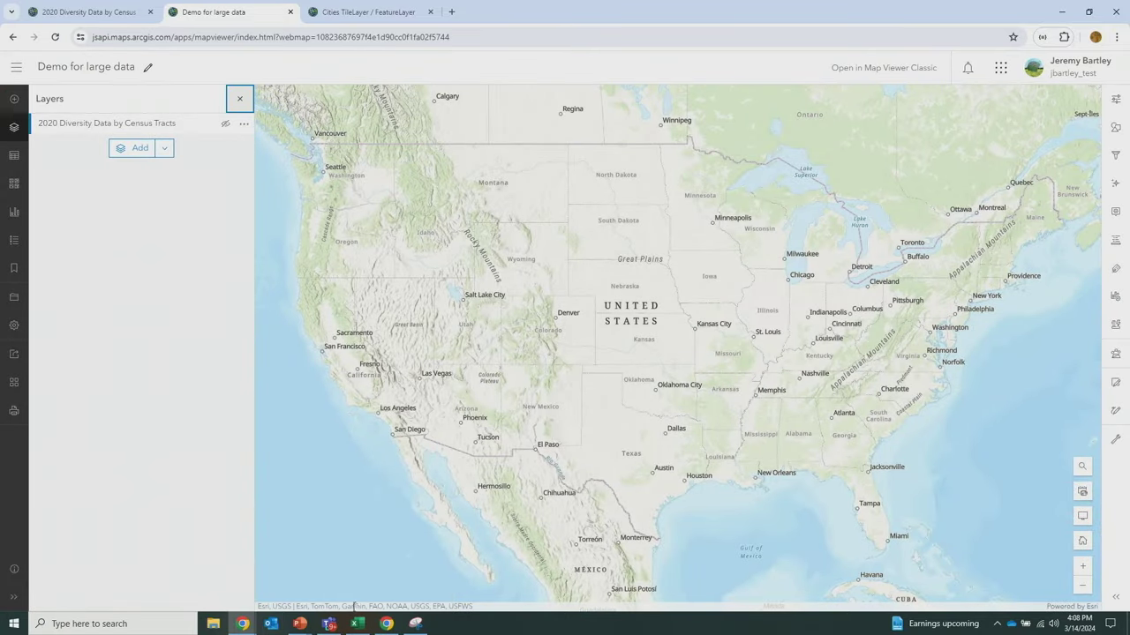
left_click(386, 624)
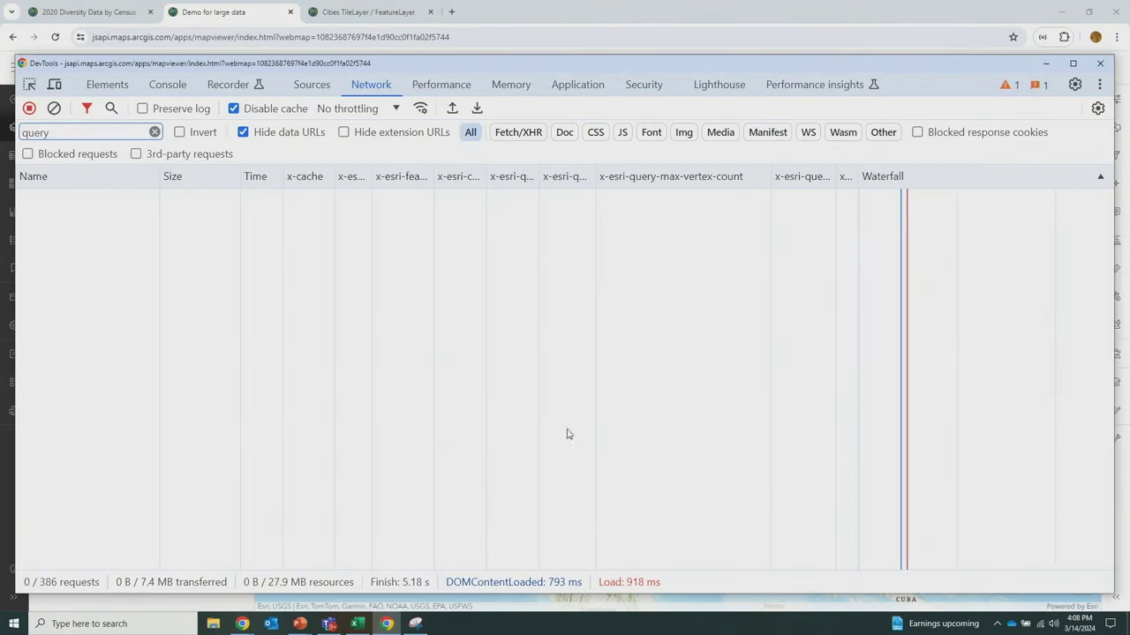
left_click(179, 15)
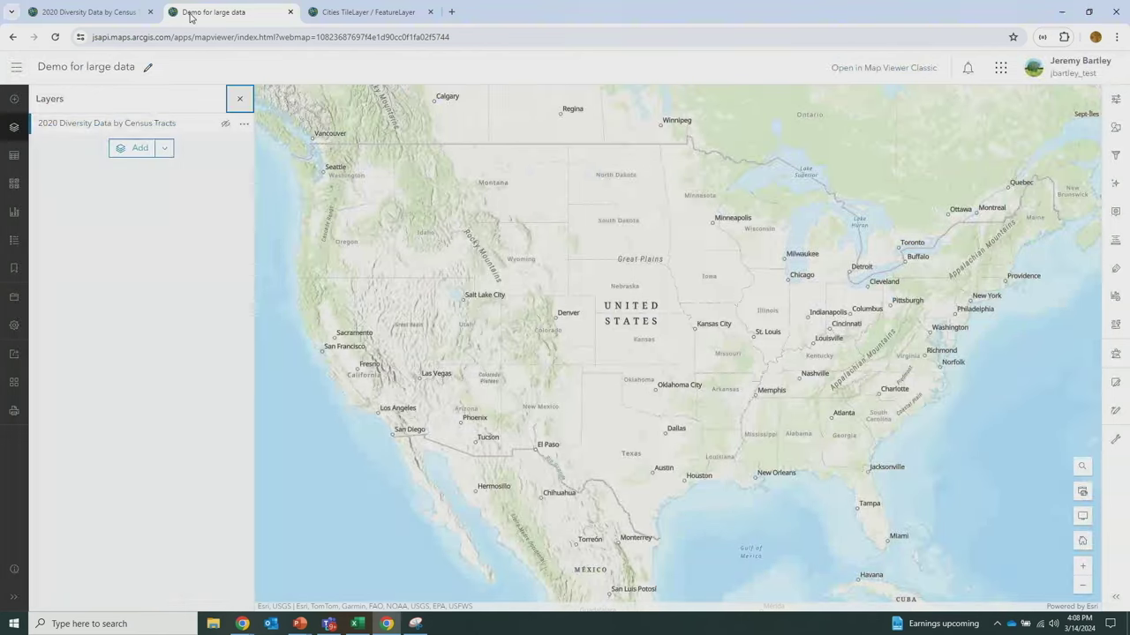
left_click(225, 125)
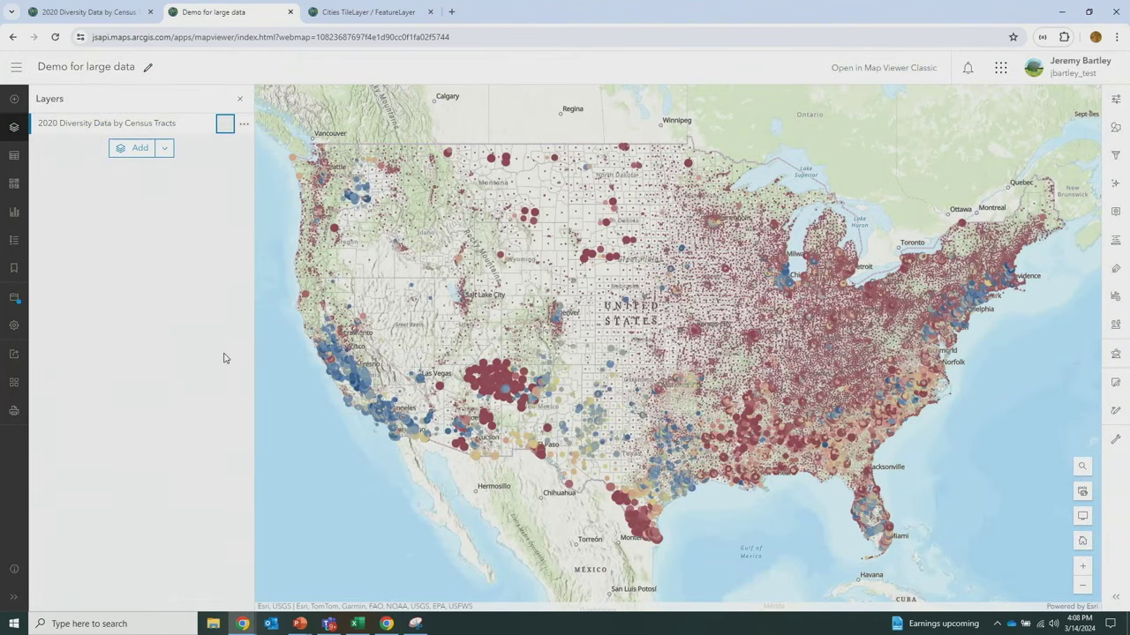
- Compare the times and x-cache values of the query requests made after the reload, and return to the map
left_click(386, 623)
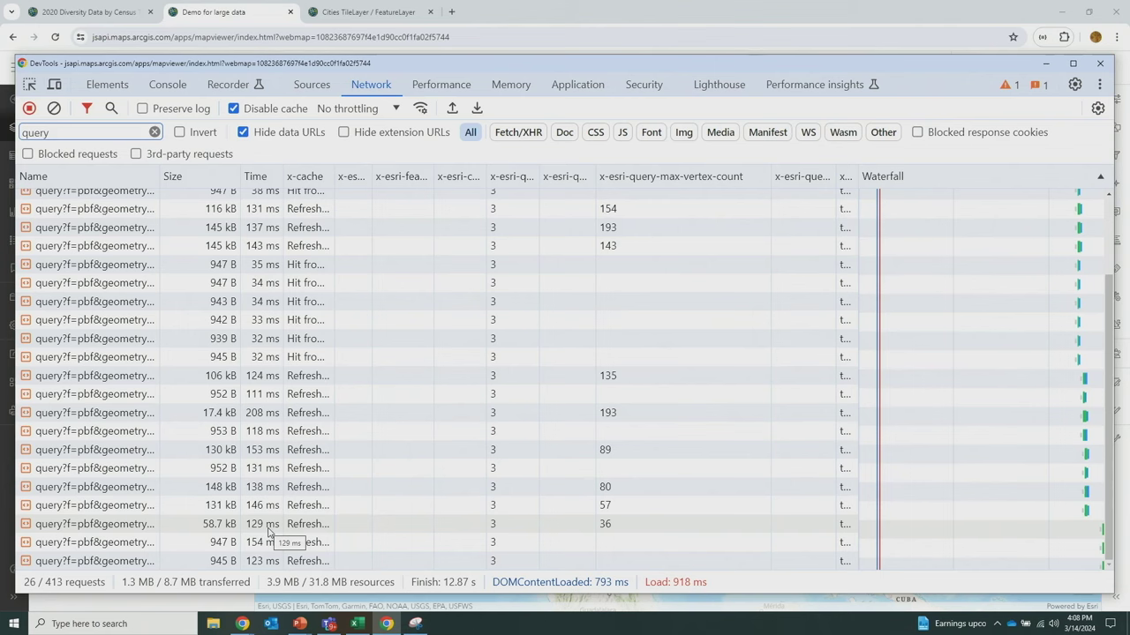
scroll(264, 495, "up", 1)
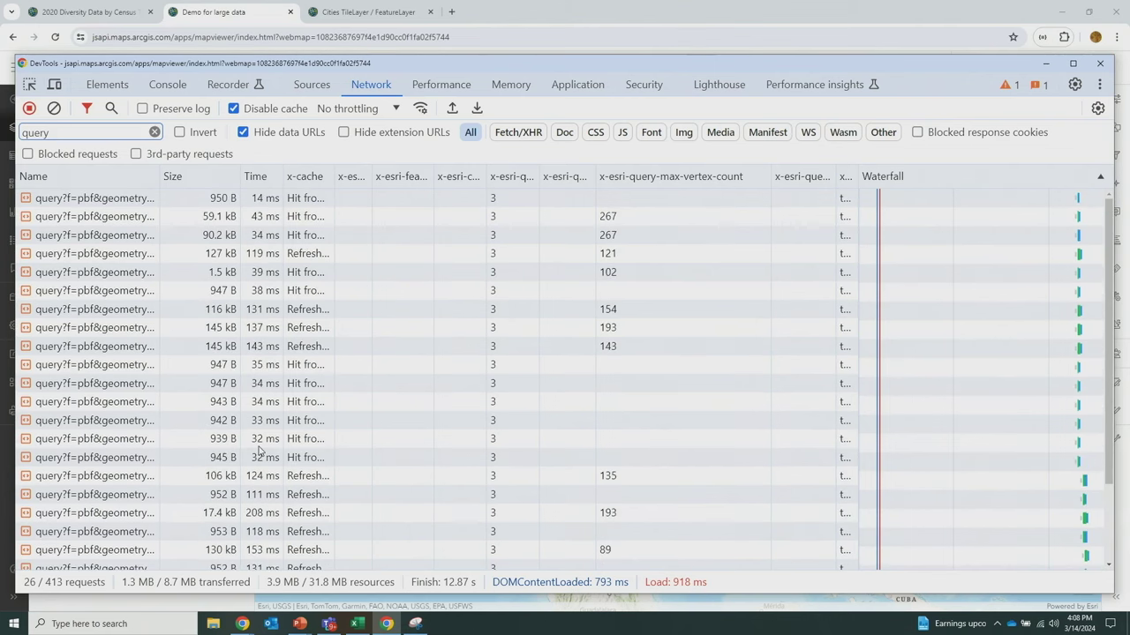
scroll(258, 450, "down", 1)
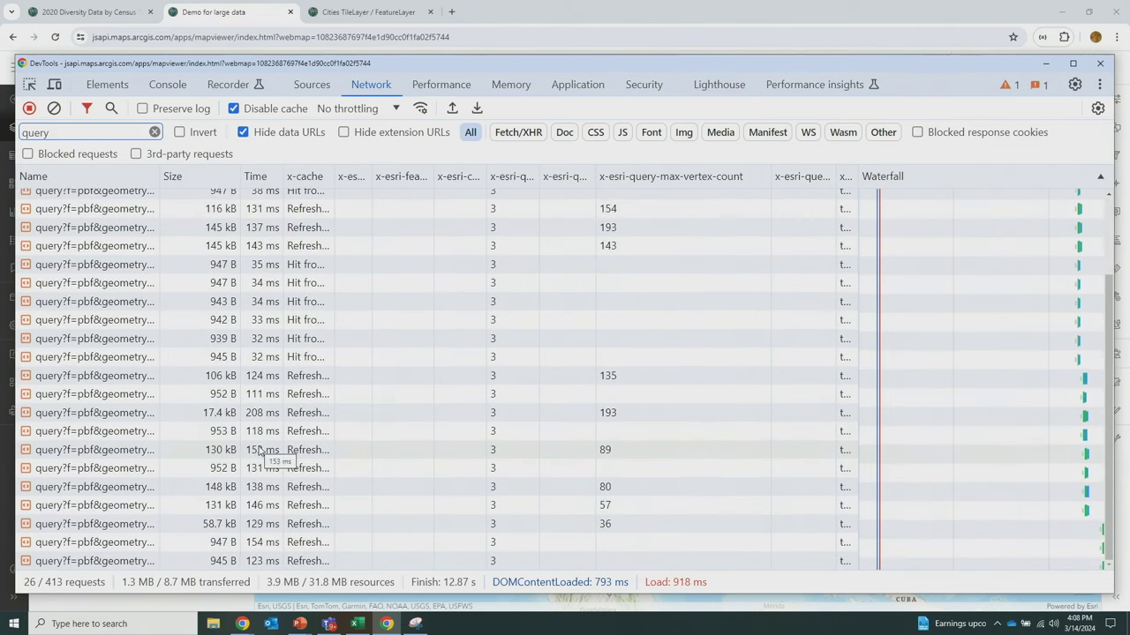
left_click(268, 17)
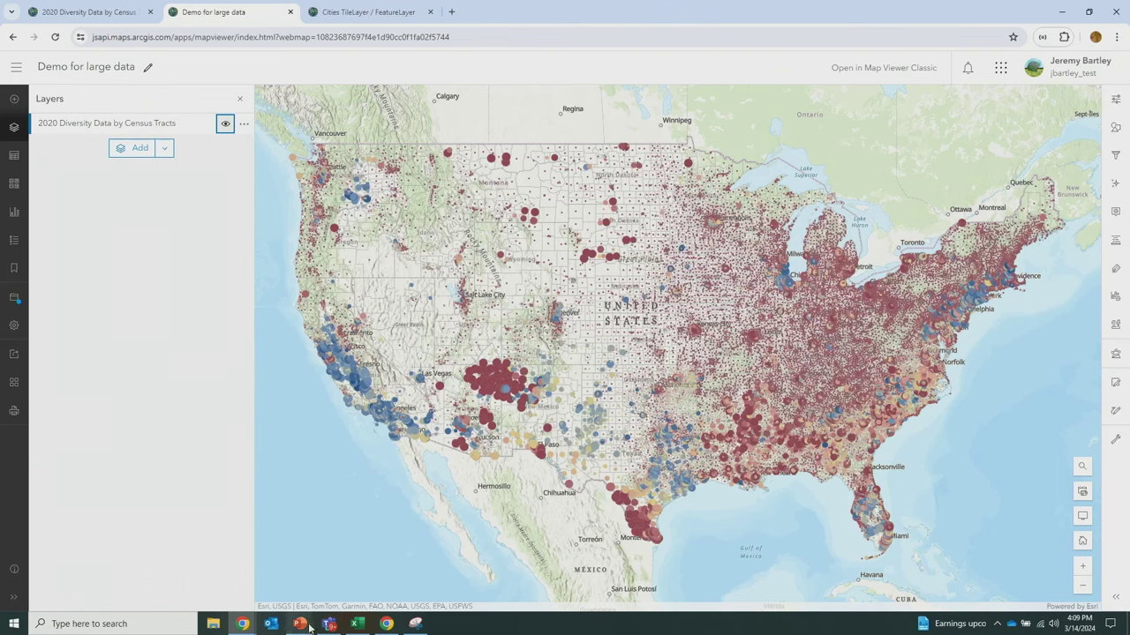
- Switch from the browser to the PowerPoint presentation
key("alt+Tab")
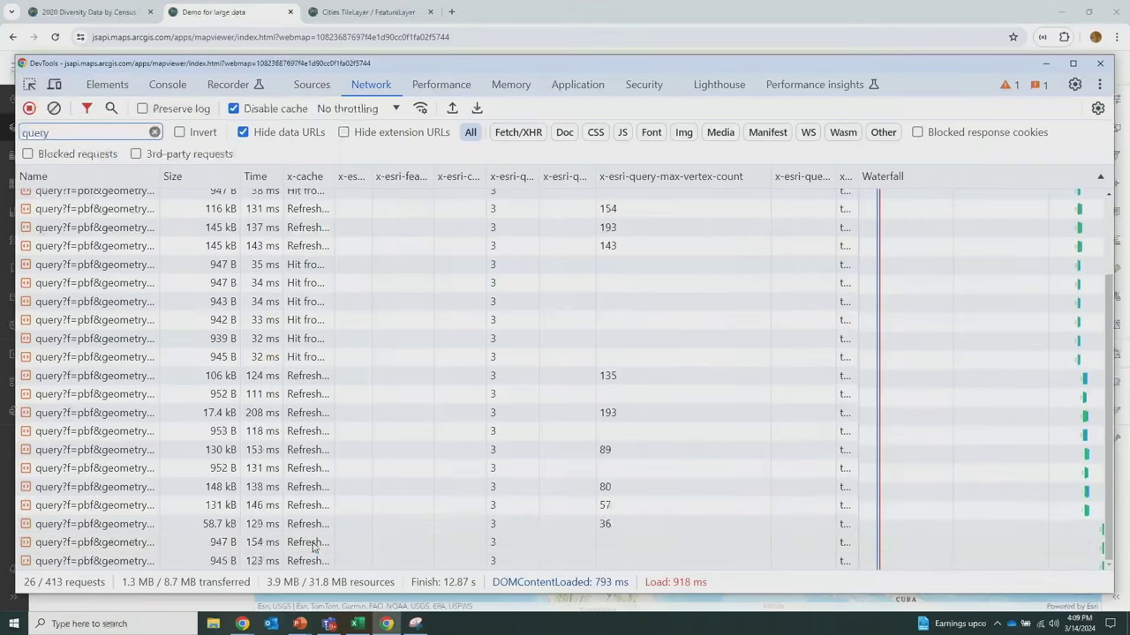
key("alt+Tab")
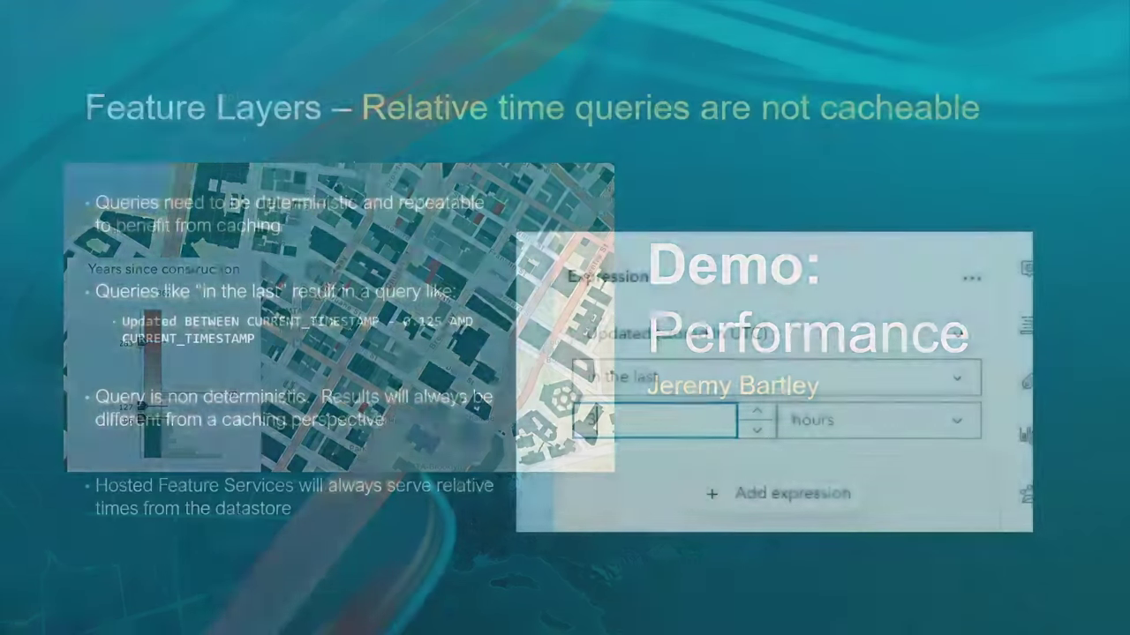
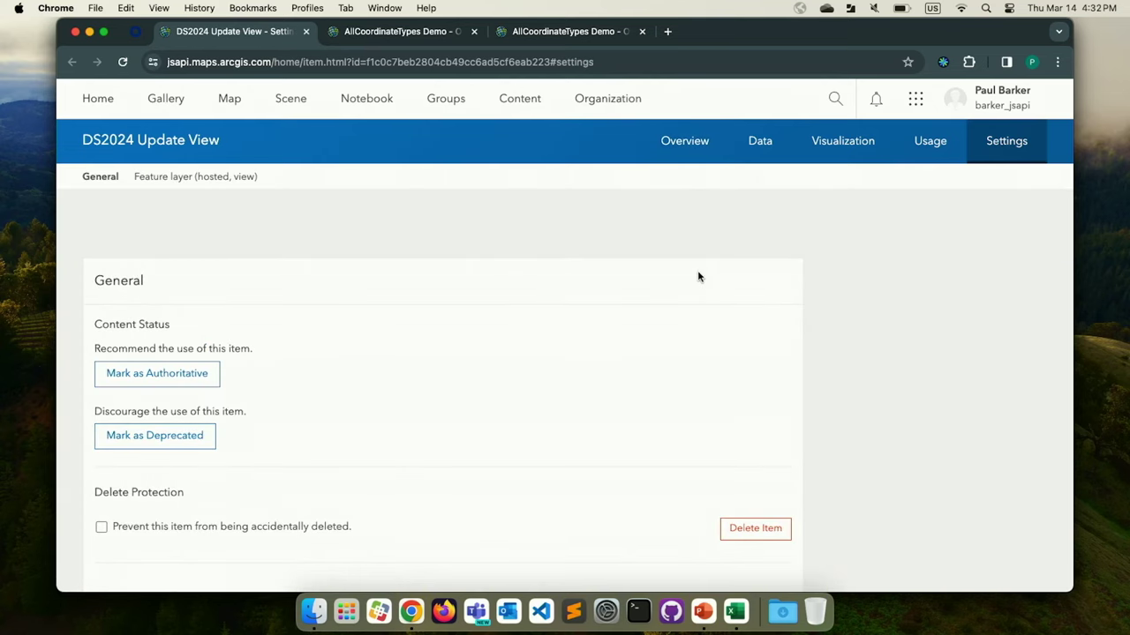
- Open the update settings of the DS2024 Update View layer and browse for a replacement source layer
scroll(697, 277, "down", 10)
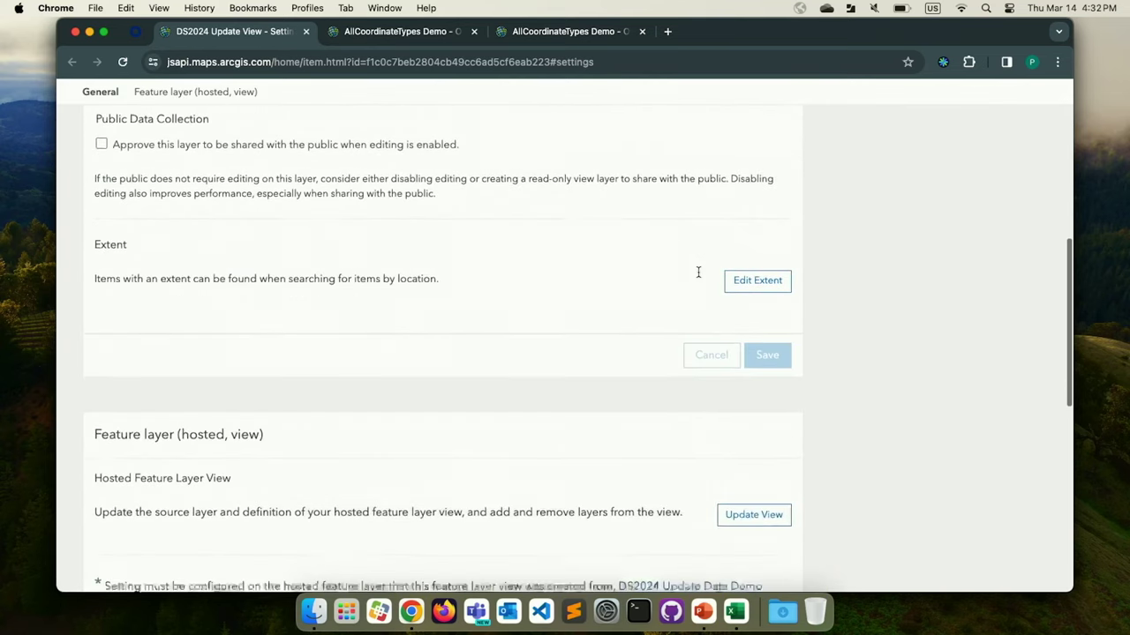
scroll(697, 273, "down", 4)
left_click(781, 340)
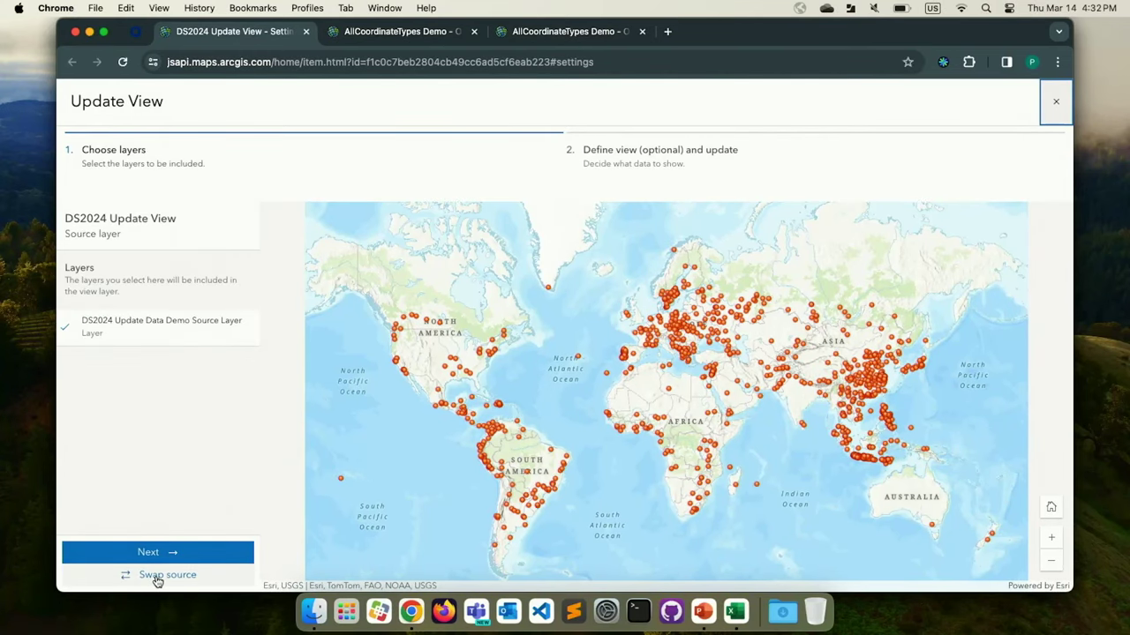
left_click(157, 578)
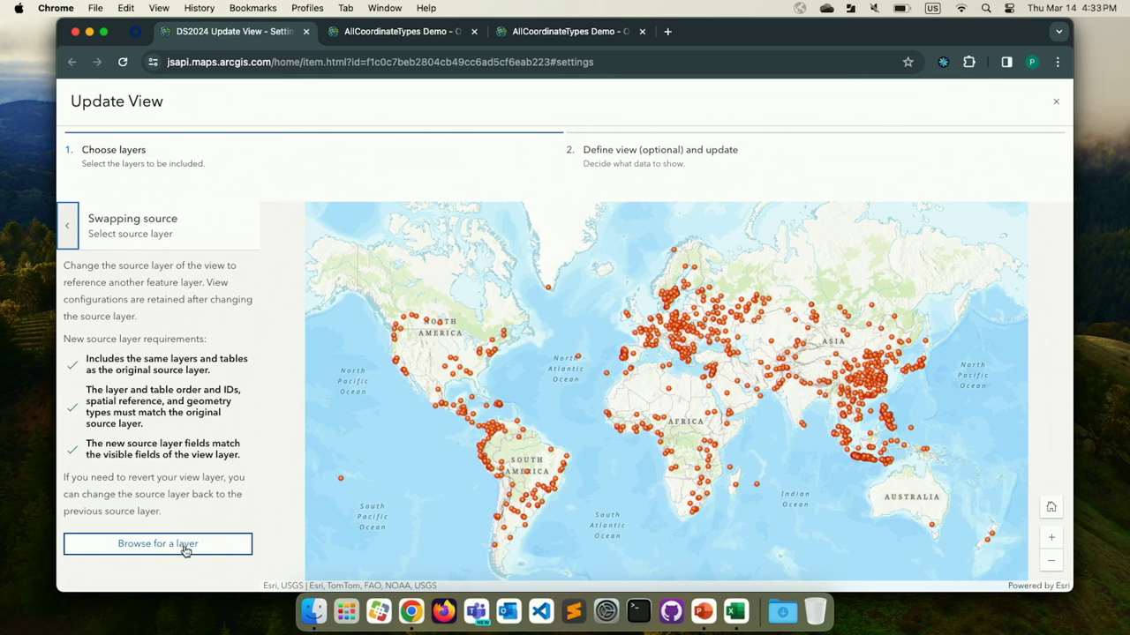
left_click(185, 545)
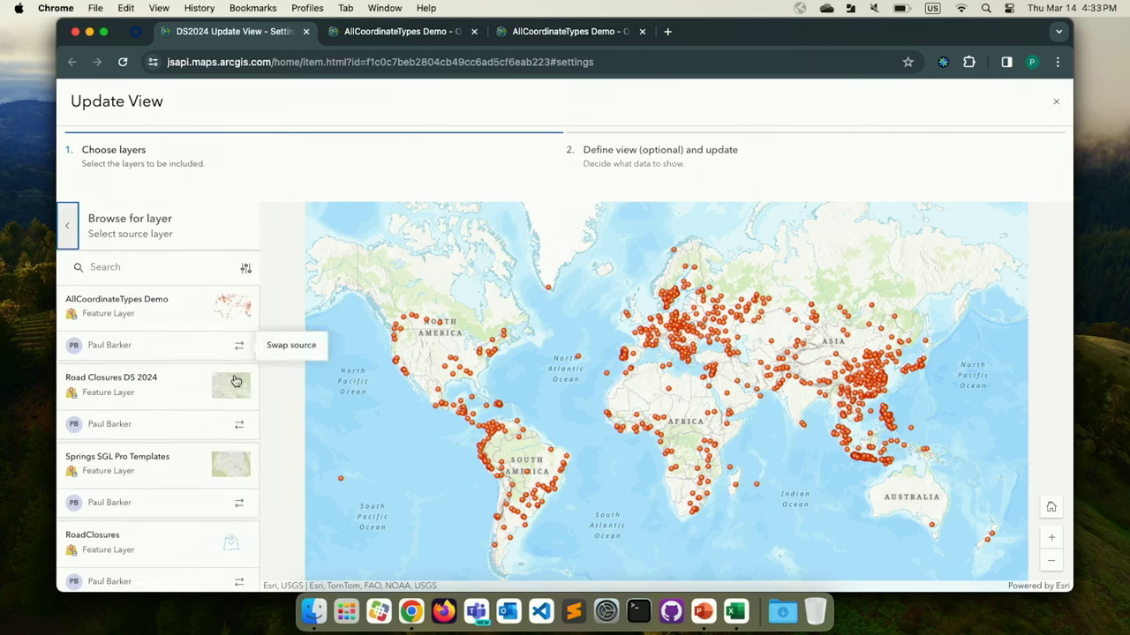
- Try swapping the view's source to Road Closures DS 2024 and to the Global Stores layer
left_click(237, 428)
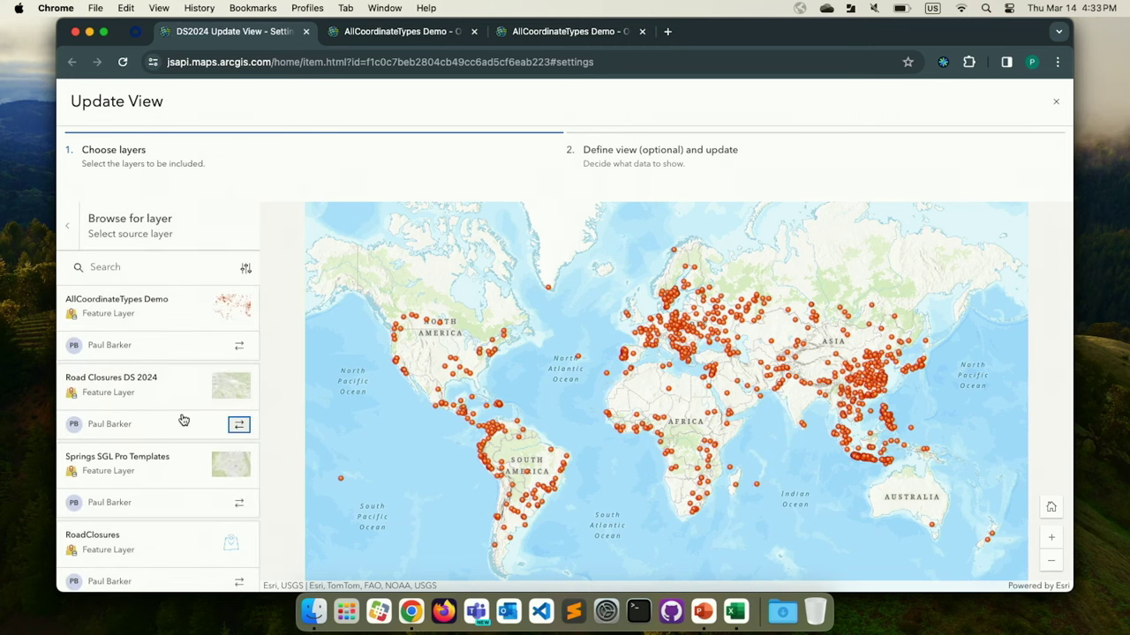
scroll(183, 420, "down", 5)
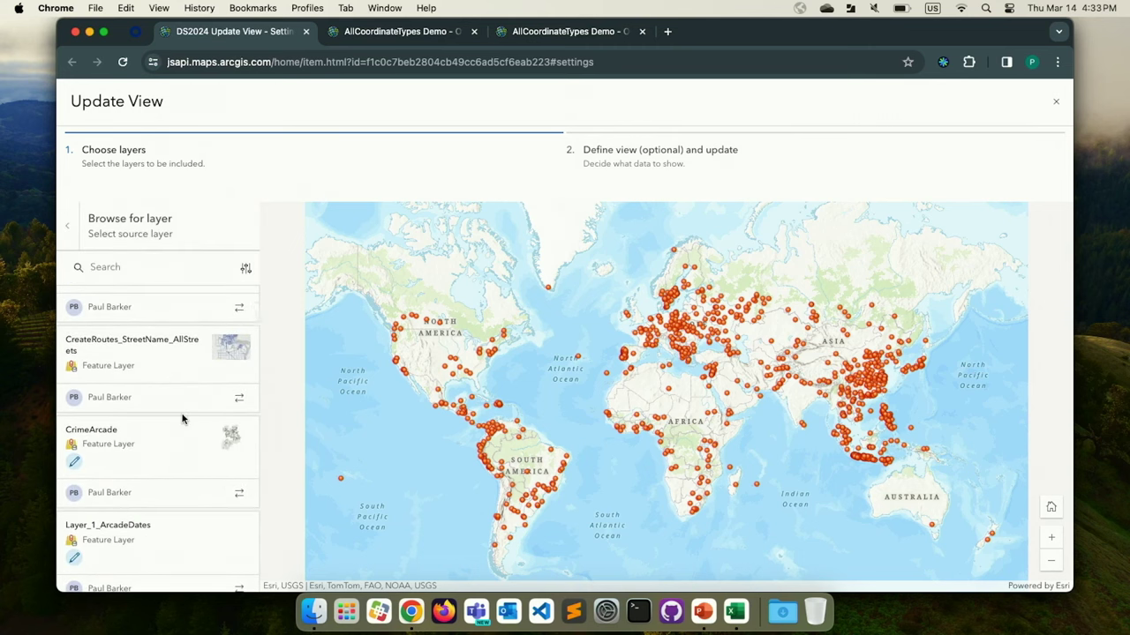
scroll(182, 418, "down", 1)
scroll(211, 473, "down", 1)
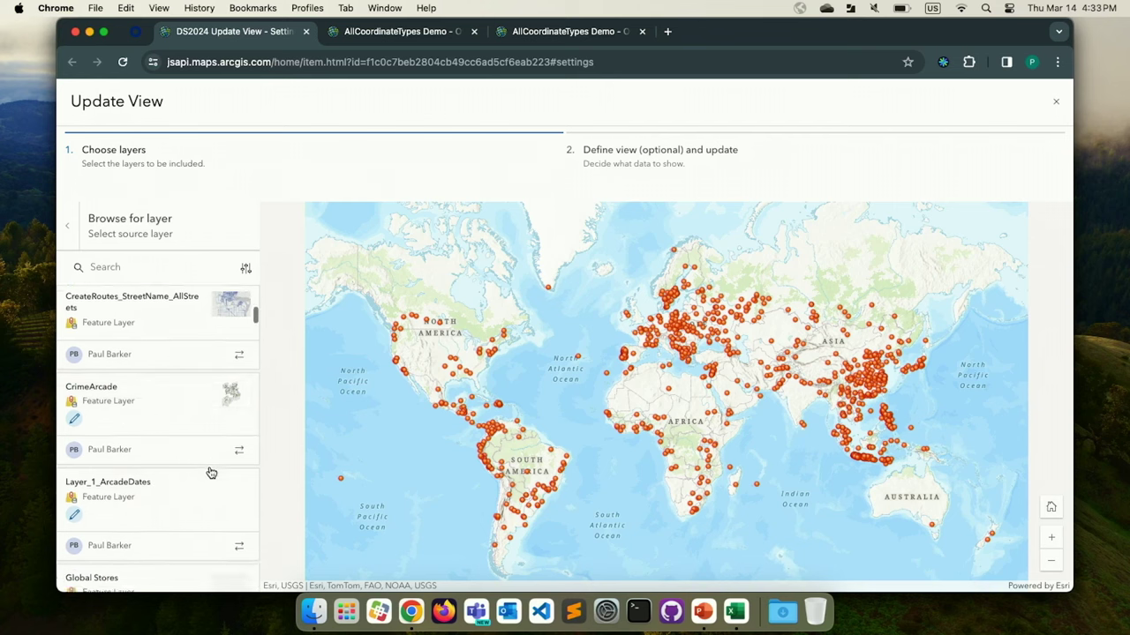
scroll(211, 473, "down", 3)
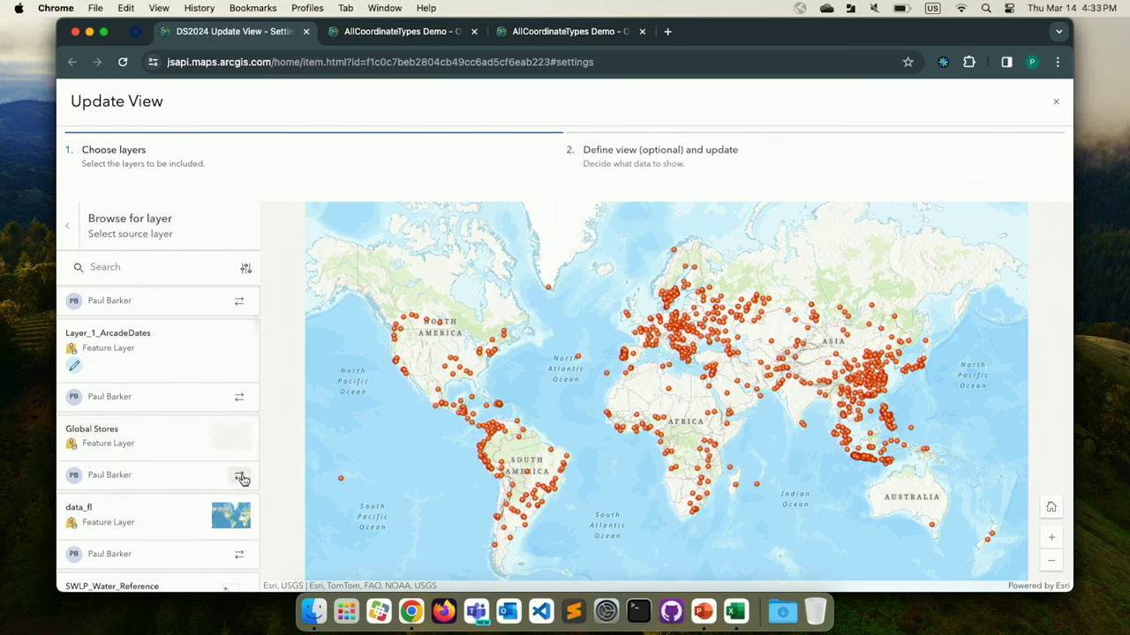
left_click(242, 479)
- Start a data update on the AllCoordinateTypes Demo feature layer using the Add features option
left_click(416, 32)
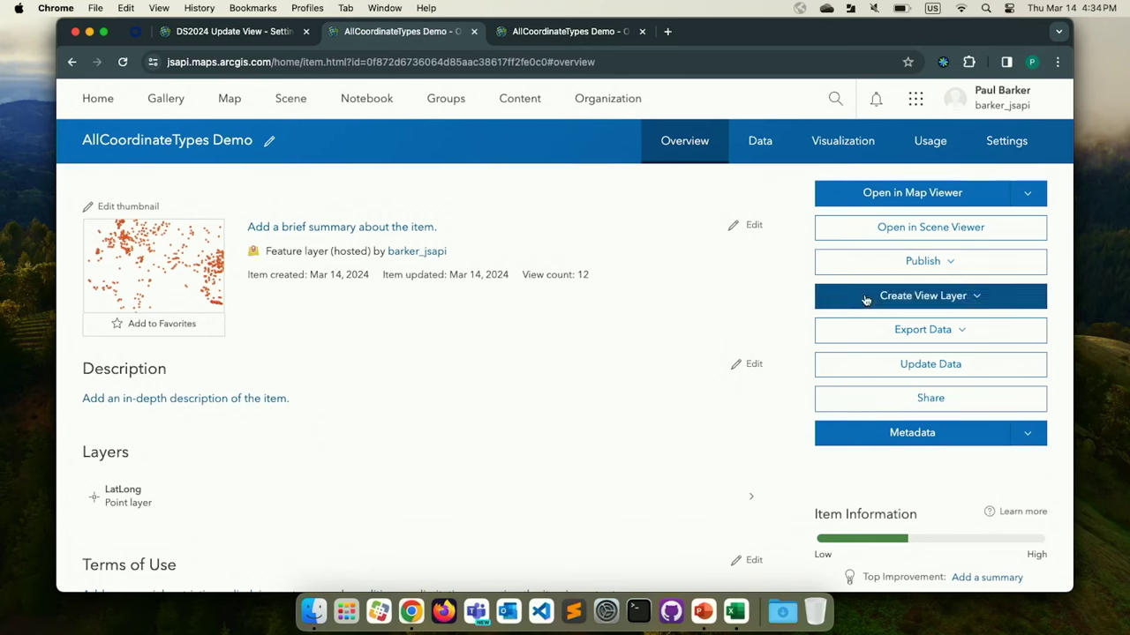
left_click(959, 366)
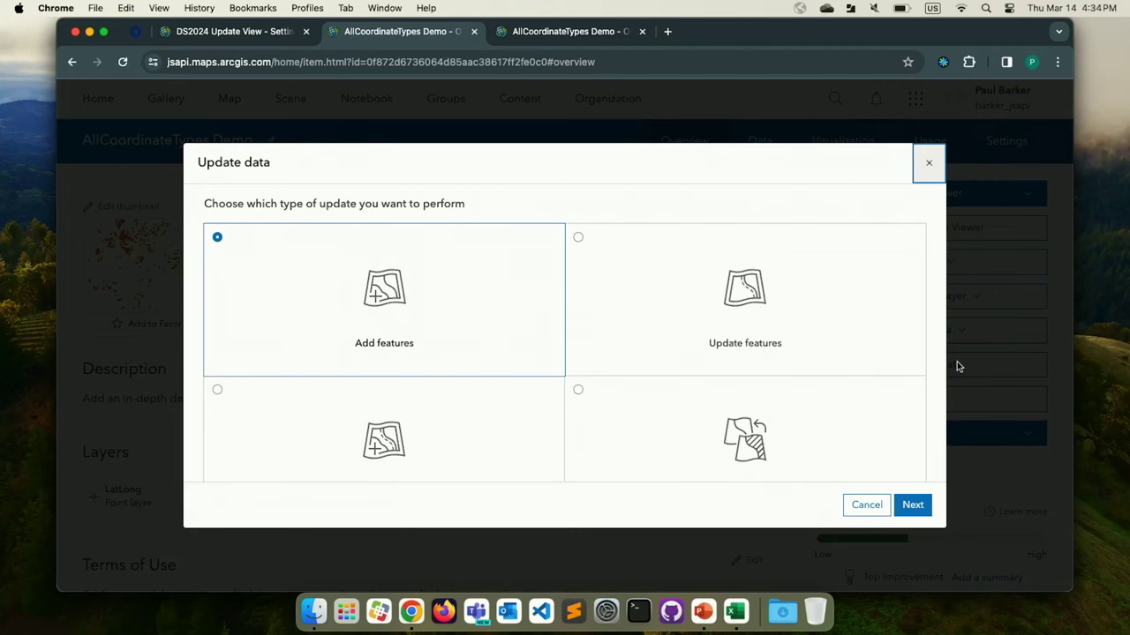
scroll(699, 308, "down", 2)
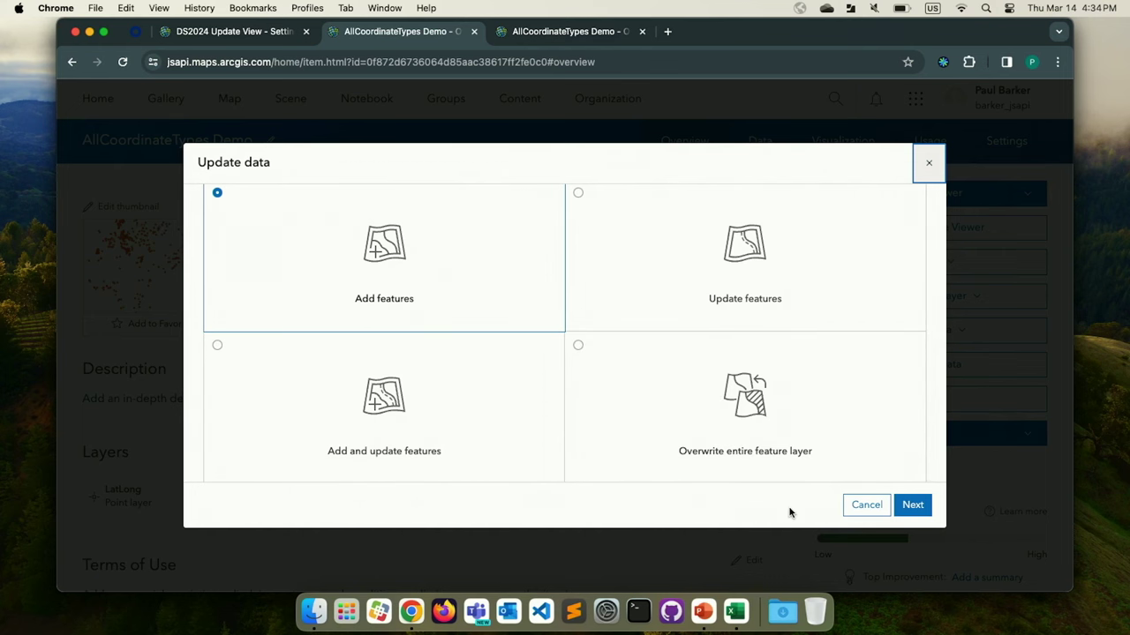
left_click(925, 509)
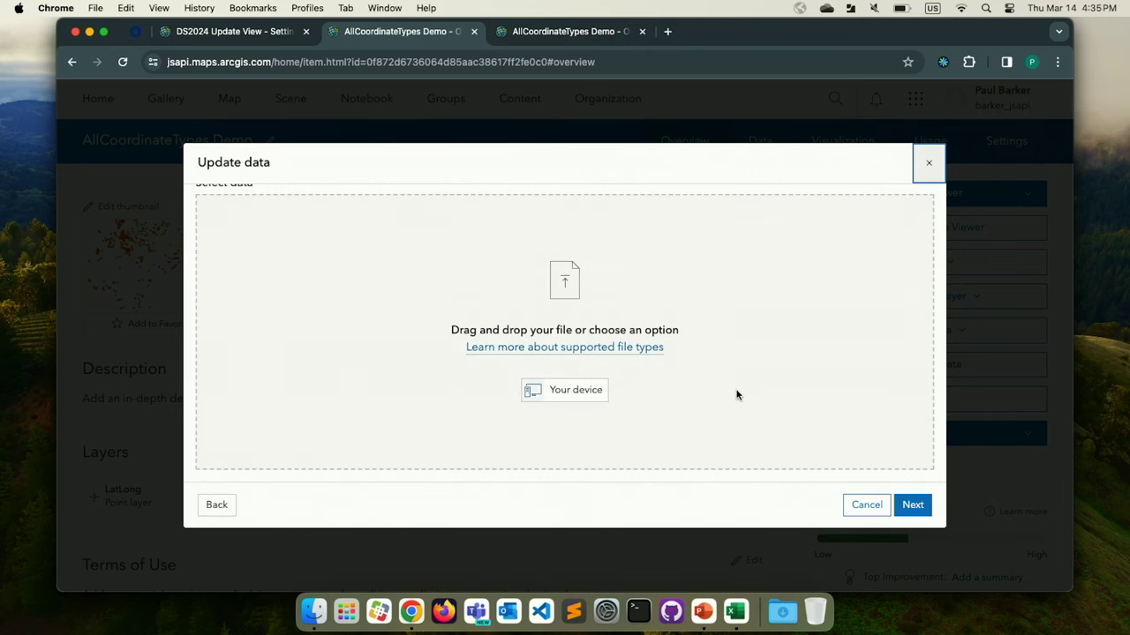
- Upload AllCoordinateTypes Demo.xlsx from the Downloads folder as the update data
left_click(563, 391)
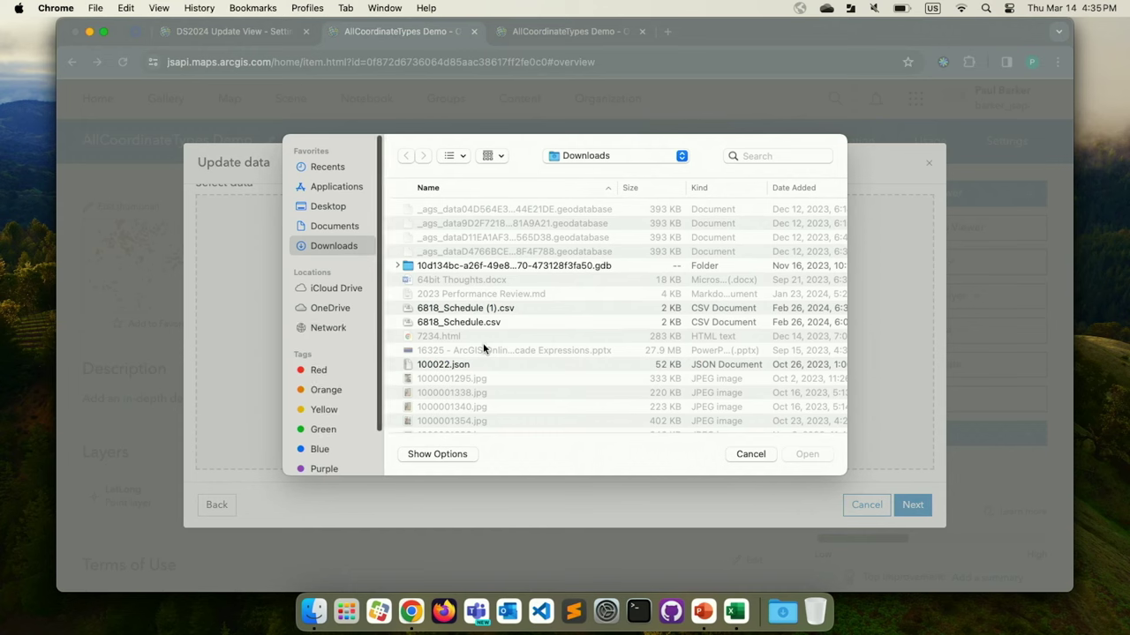
scroll(484, 348, "down", 5)
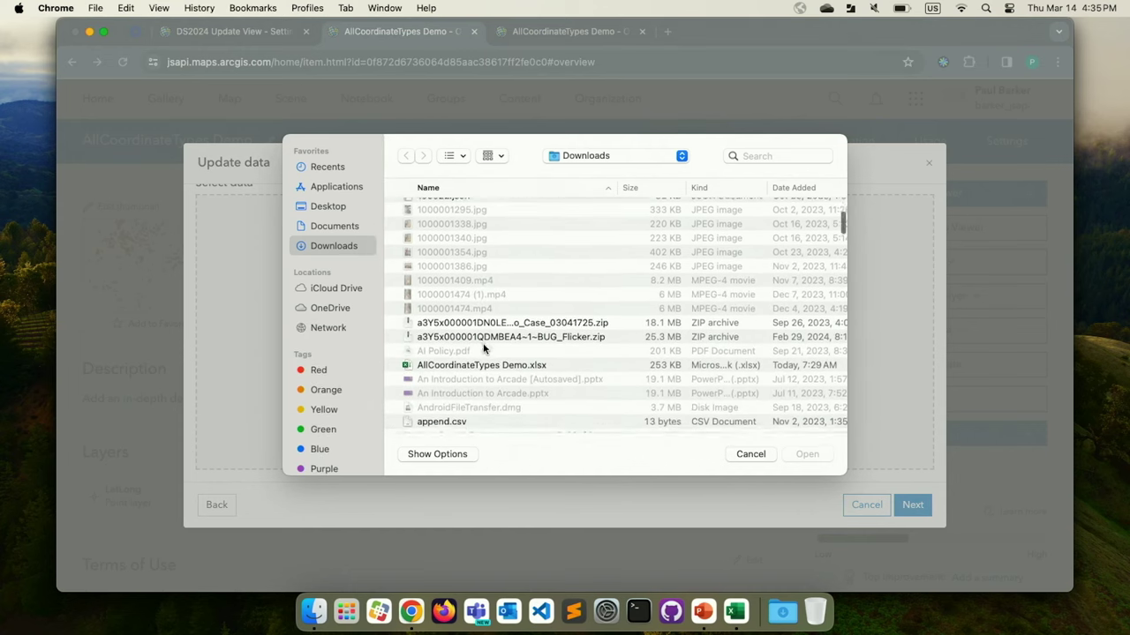
left_click(501, 353)
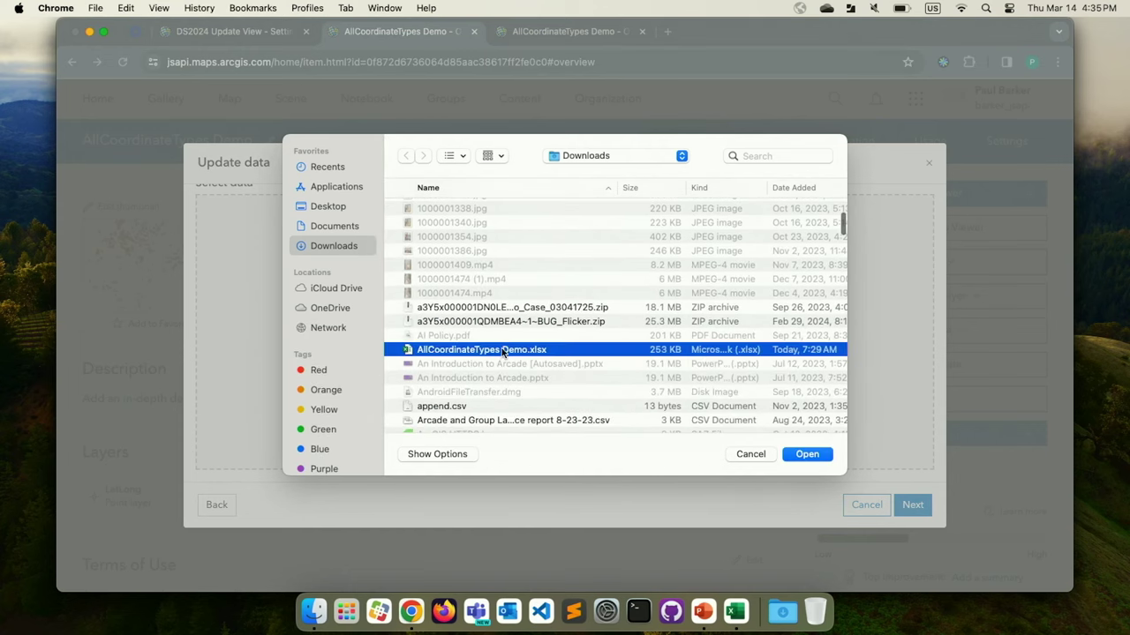
left_click(812, 456)
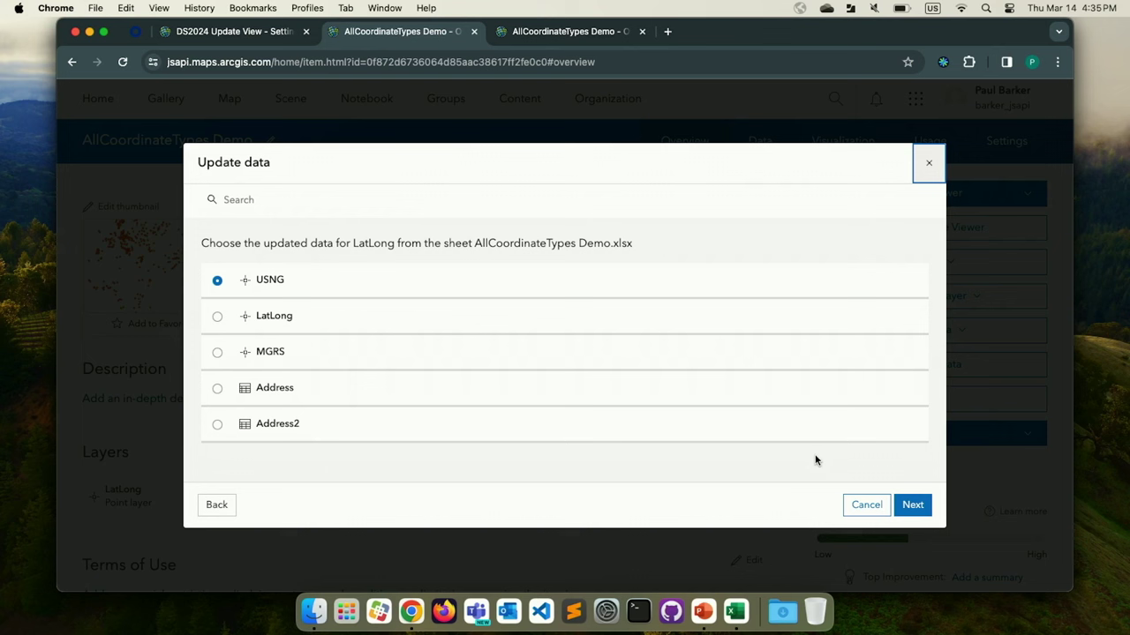
- Try the Address sheet as the updated data, accepting addresses or place names in one field as the location settings
left_click(318, 320)
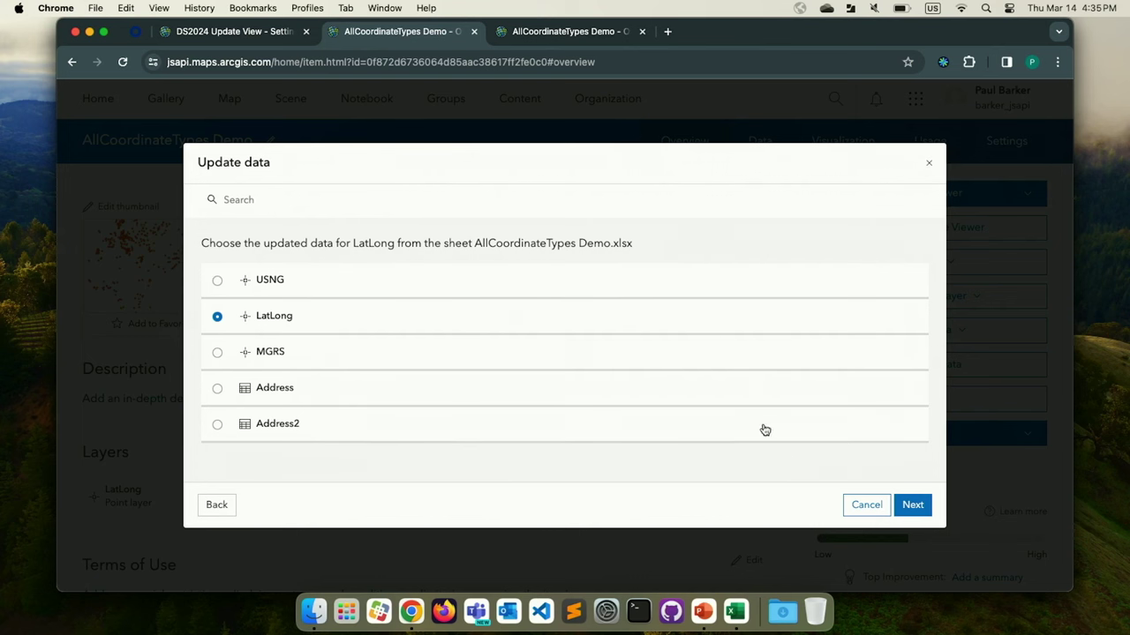
left_click(538, 389)
left_click(910, 505)
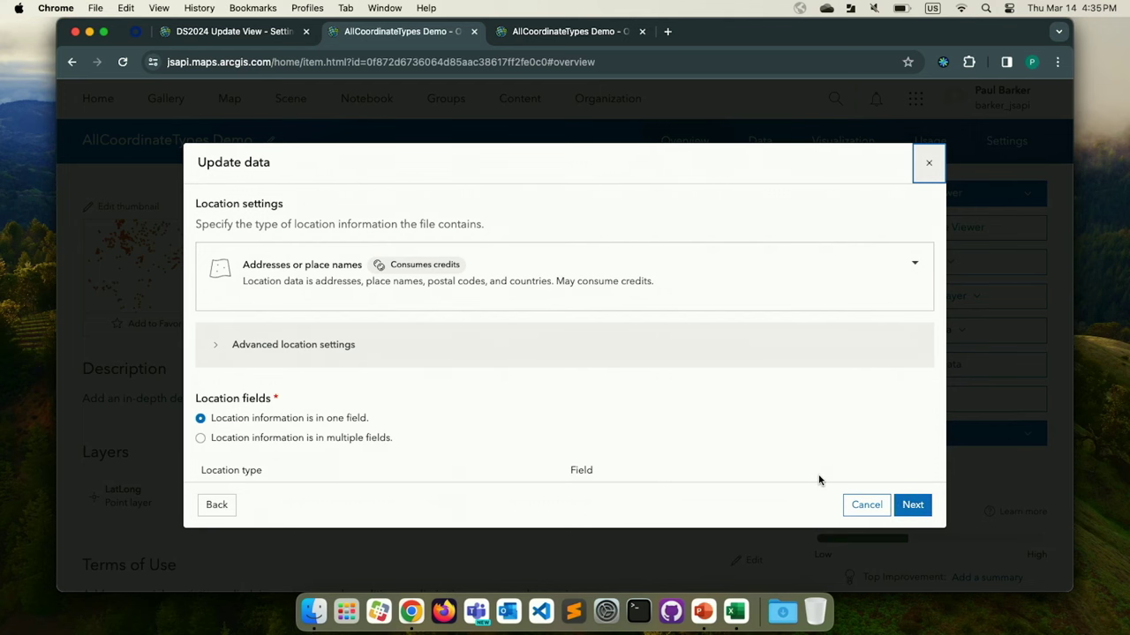
left_click(912, 506)
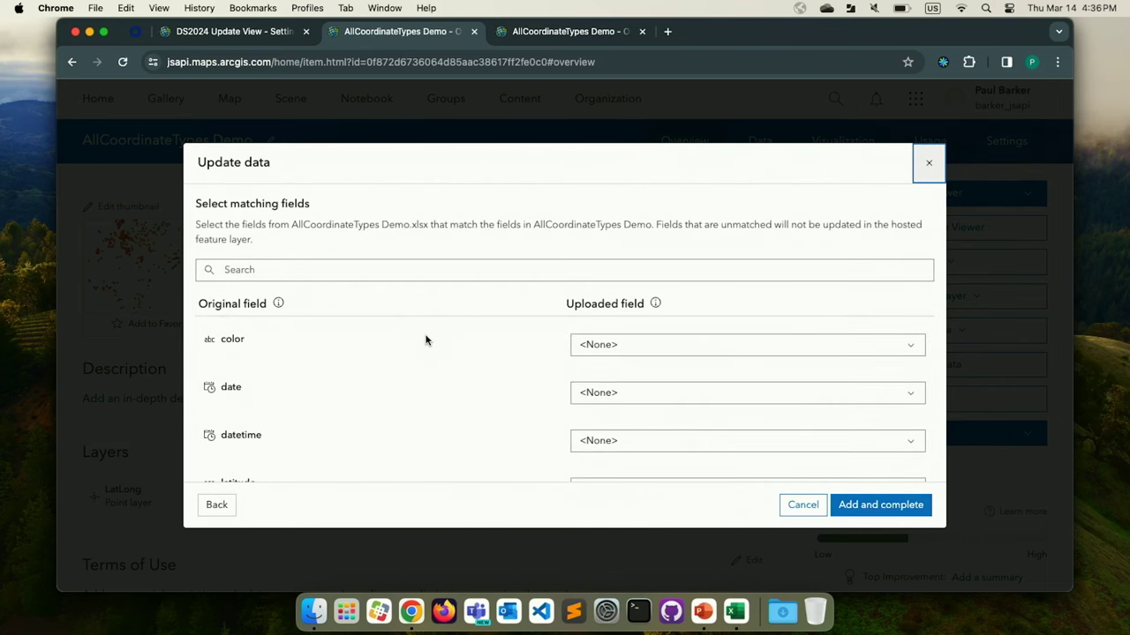
- Look through the field matching for the Address sheet and return to the sheet selection
scroll(425, 340, "down", 2)
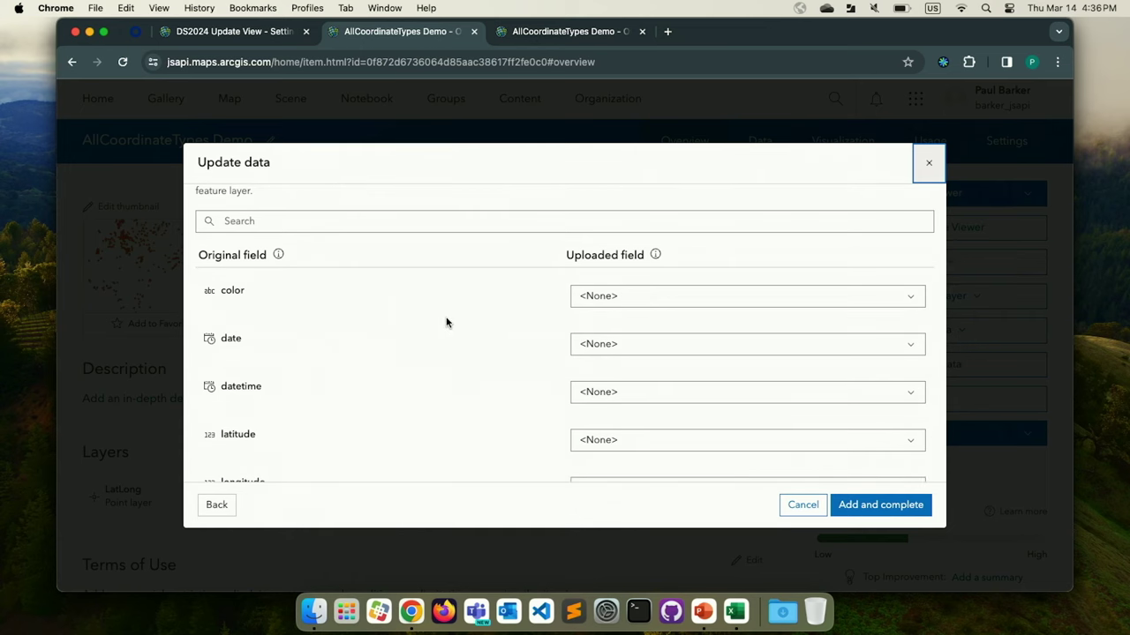
scroll(448, 322, "down", 5)
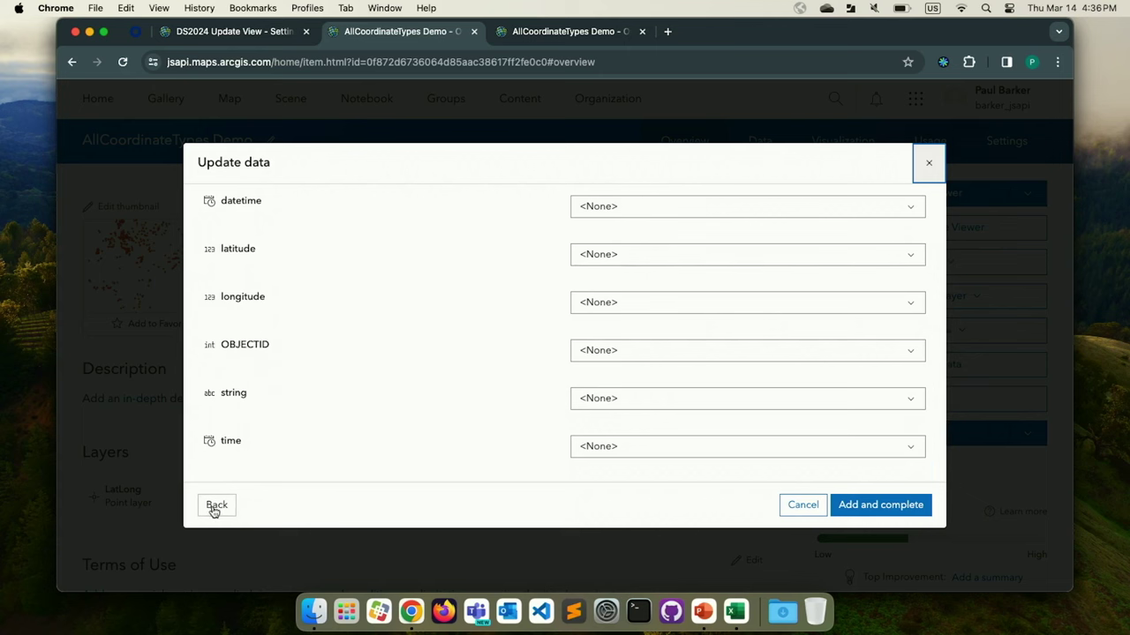
scroll(385, 444, "down", 1)
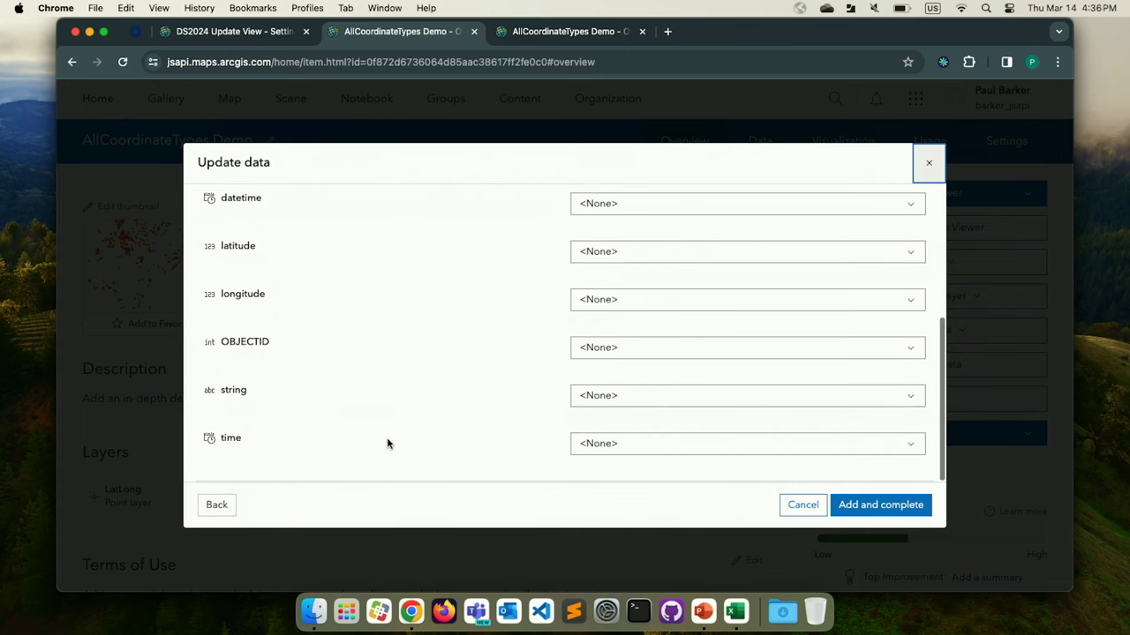
left_click(221, 509)
left_click(218, 506)
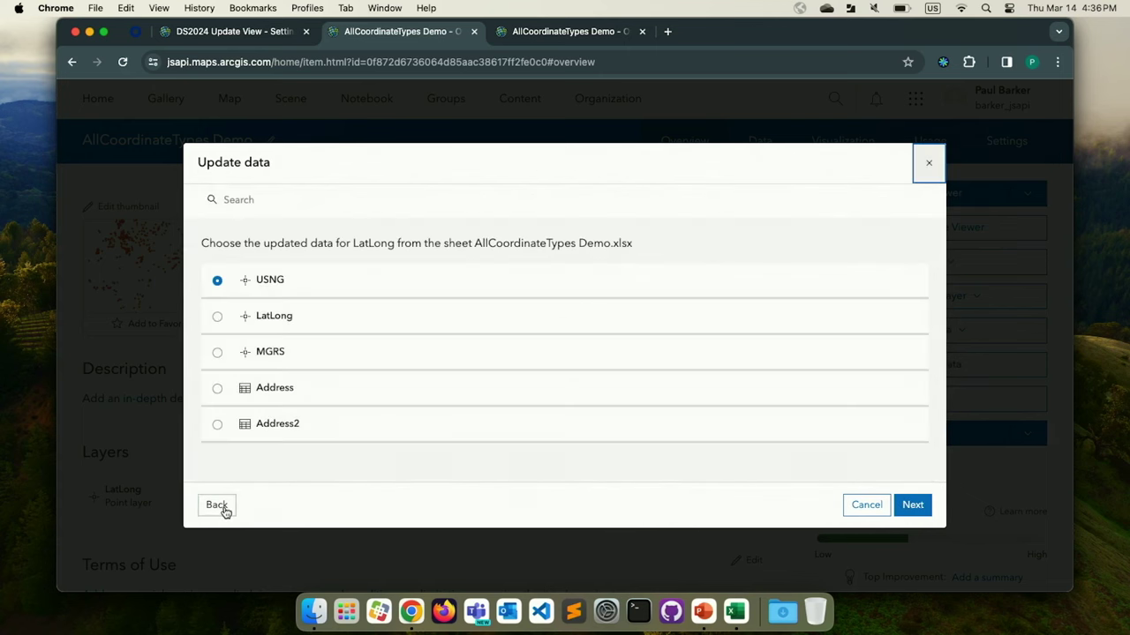
- Choose the LatLong sheet as the updated data and accept the latitude and longitude location fields
left_click(255, 322)
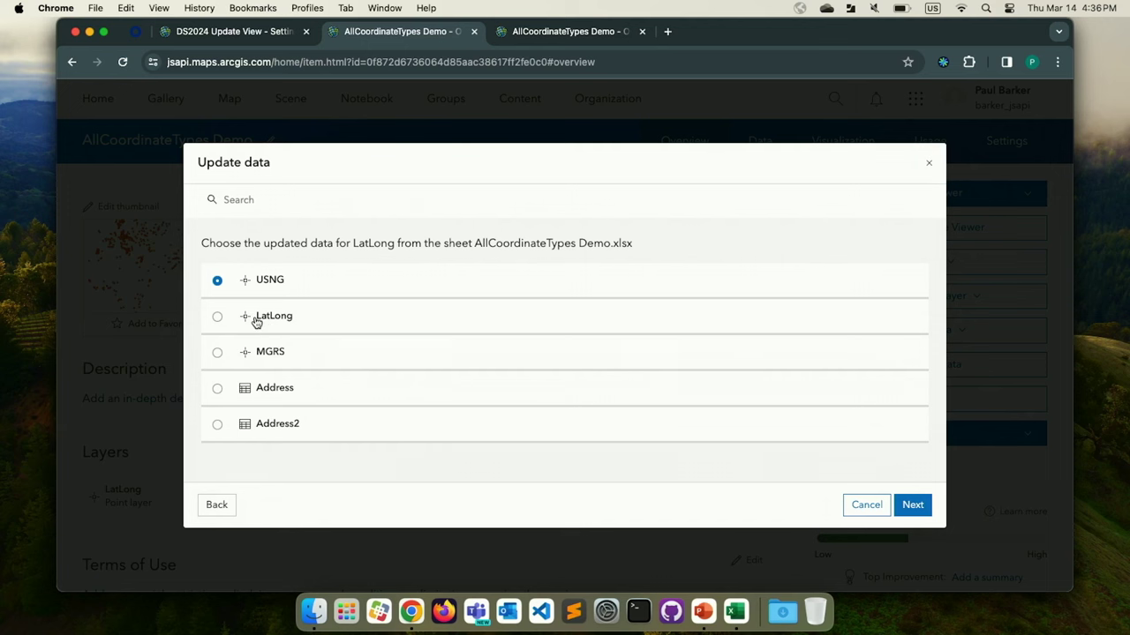
left_click(912, 505)
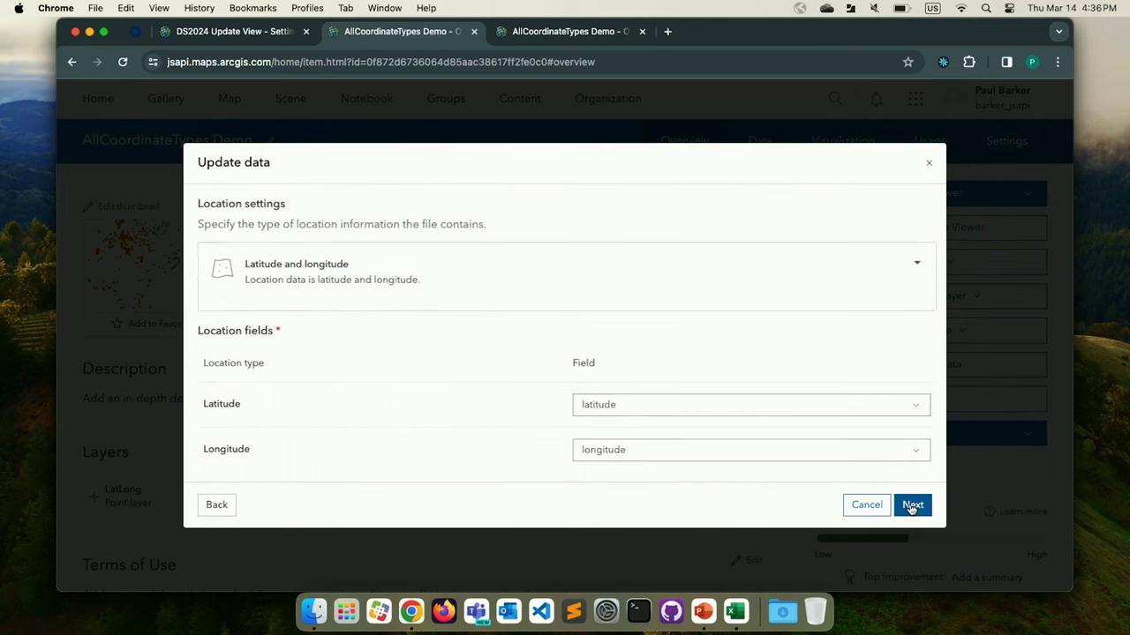
left_click(912, 506)
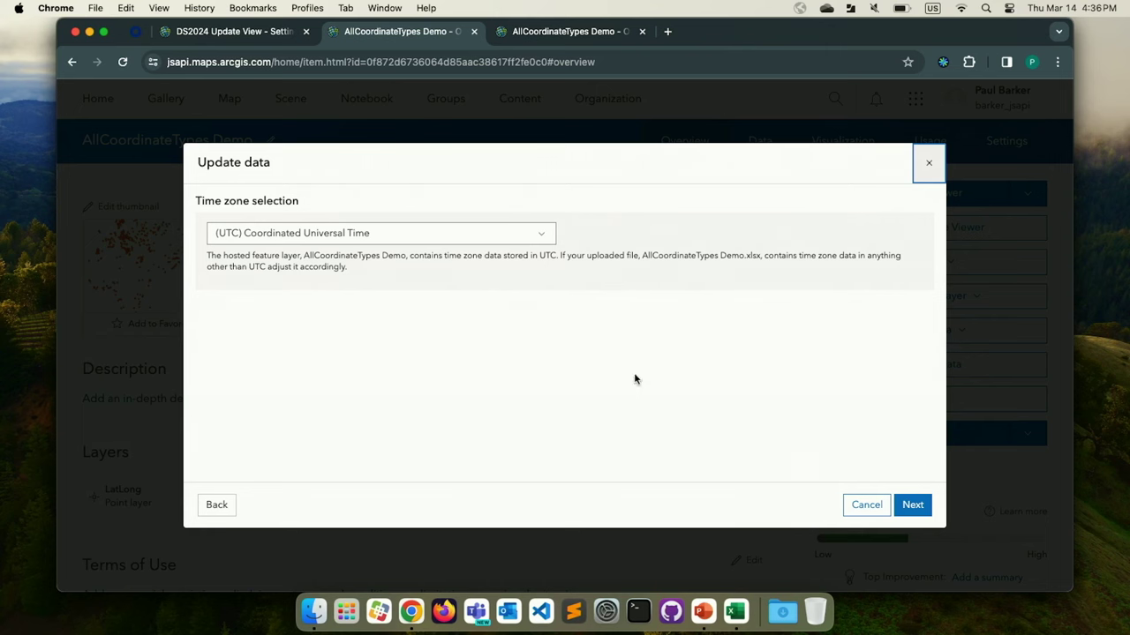
- Look at the available time zones, keep (UTC) Coordinated Universal Time, and continue to the field matching
left_click(448, 235)
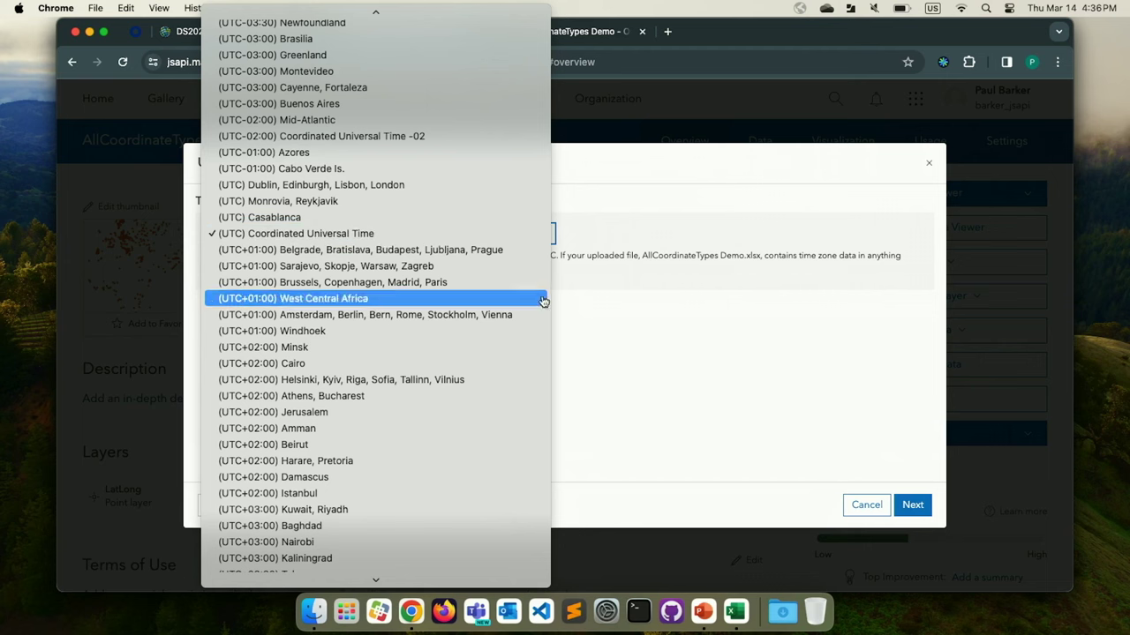
left_click(732, 399)
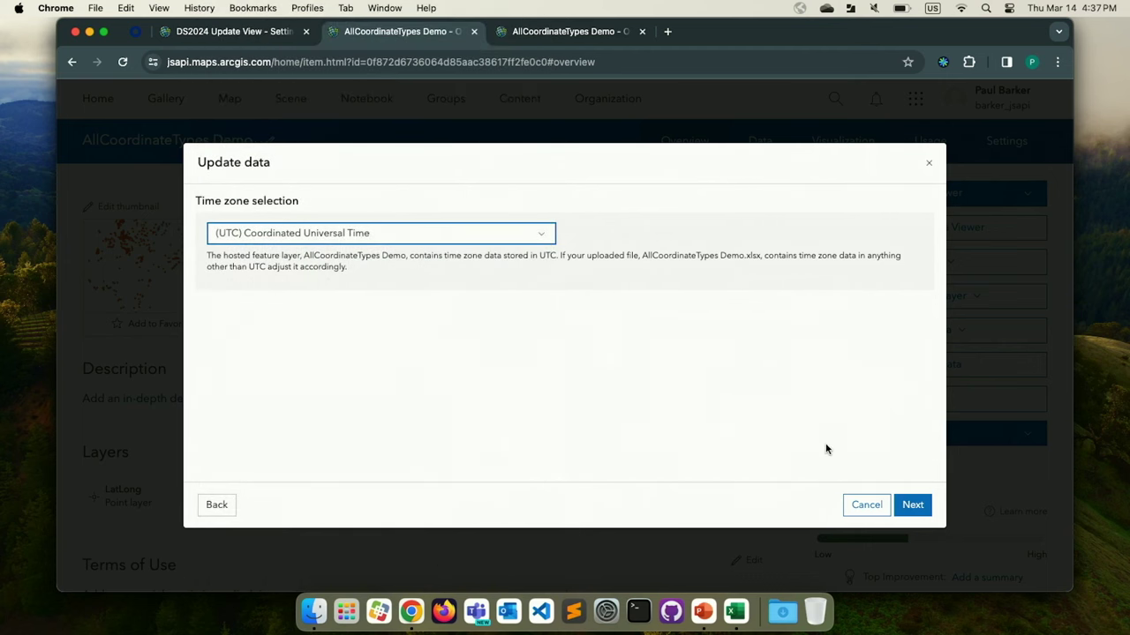
left_click(905, 507)
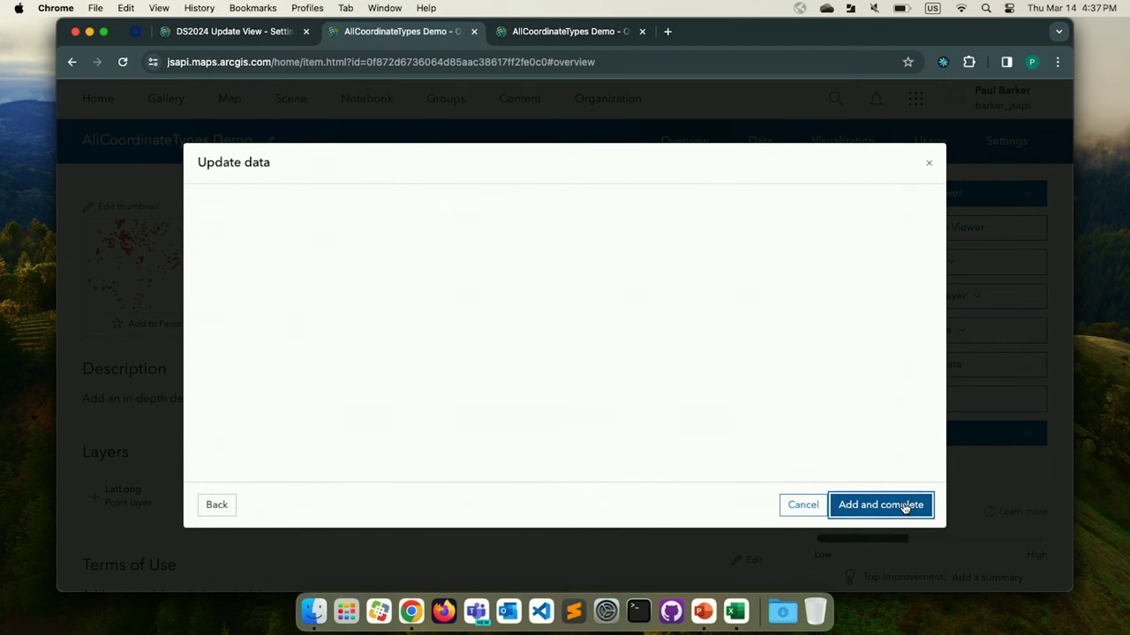